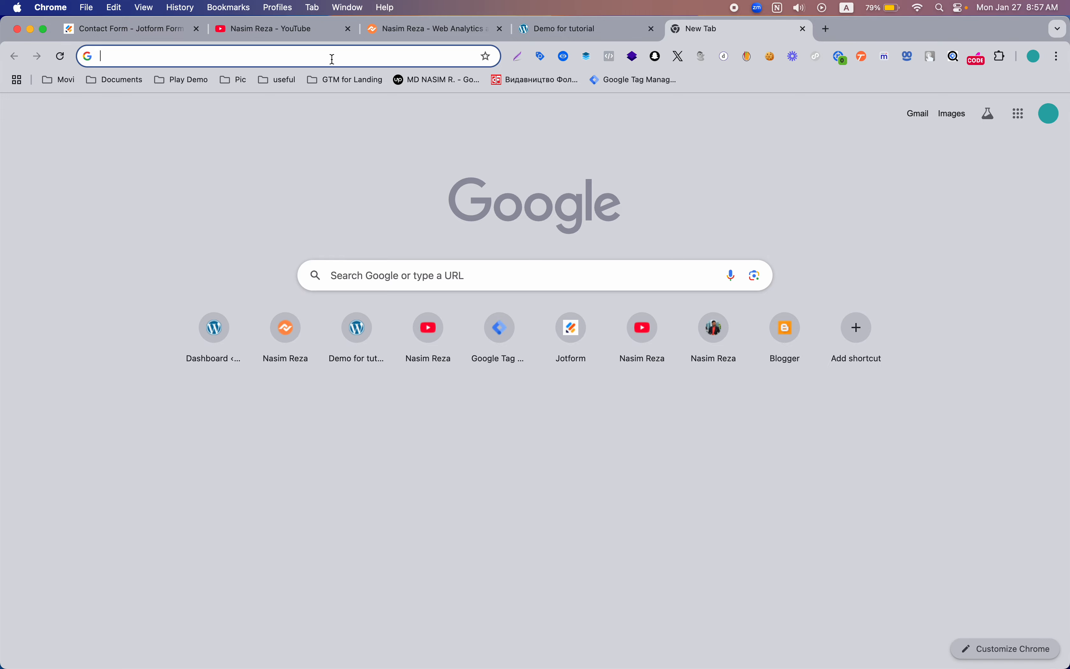
Open the published contact form from its direct link and compare it with the demo store's home page.
{"action": "left_click", "coordinate": [389, 150]}
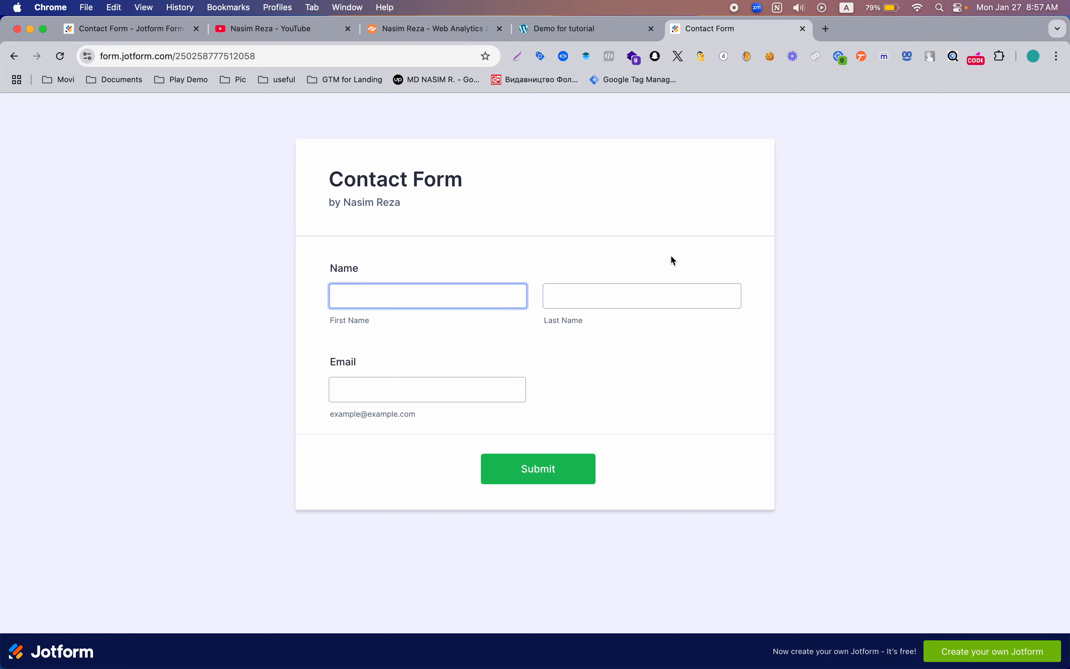
{"action": "left_click", "coordinate": [584, 32]}
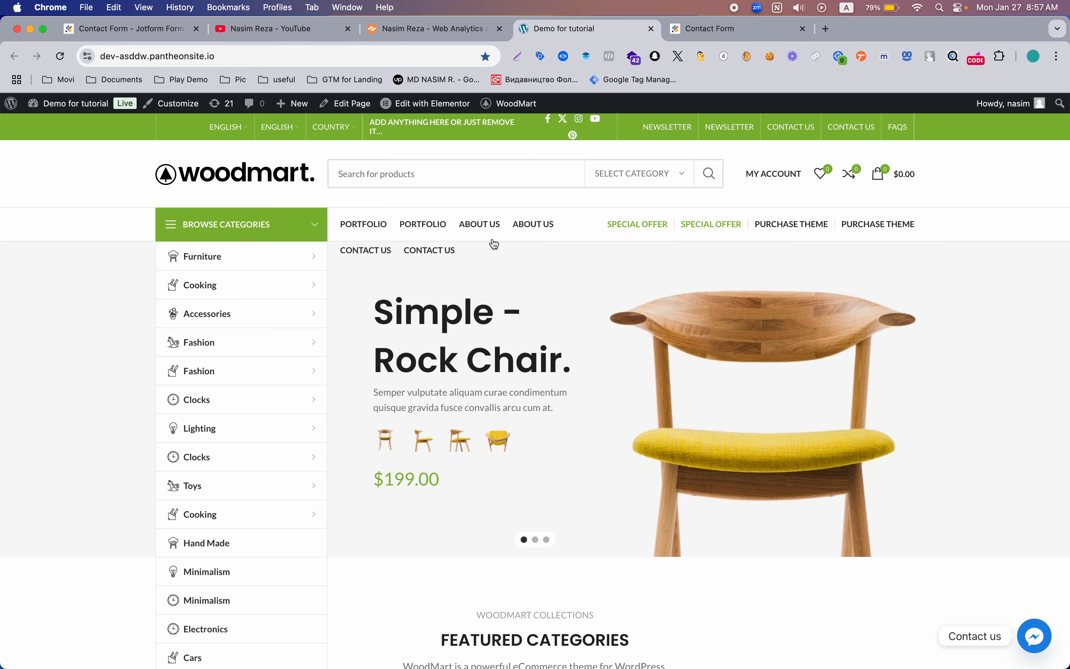
{"action": "scroll", "coordinate": [729, 472], "scroll_direction": "down", "scroll_amount": 3}
{"action": "scroll", "coordinate": [729, 472], "scroll_direction": "up", "scroll_amount": 3}
{"action": "left_click", "coordinate": [736, 30]}
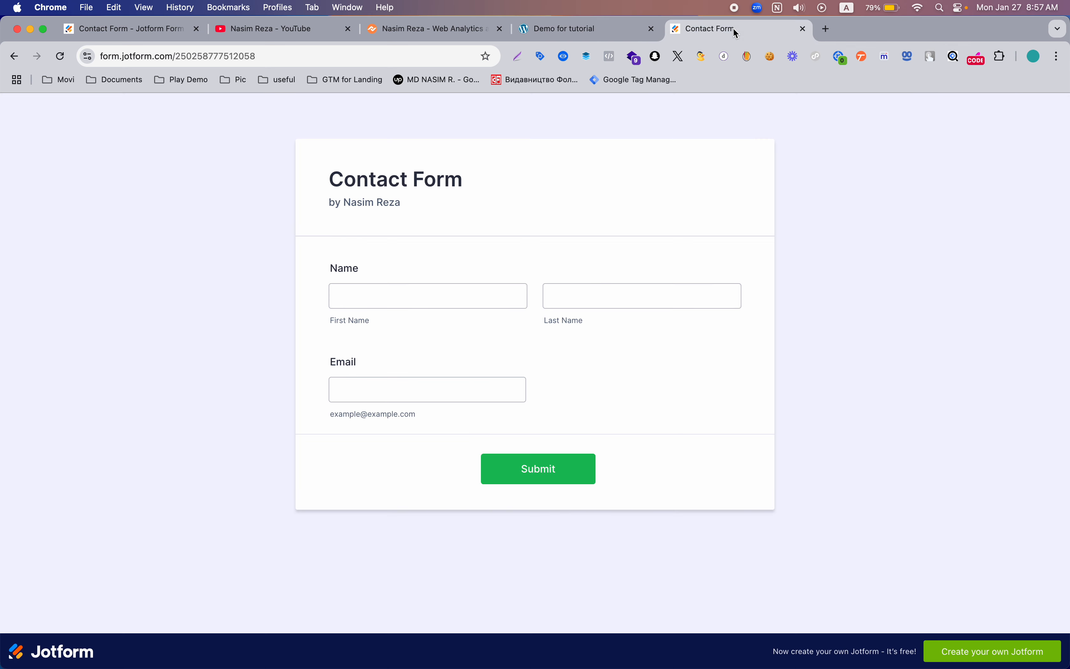
{"action": "left_click", "coordinate": [564, 30]}
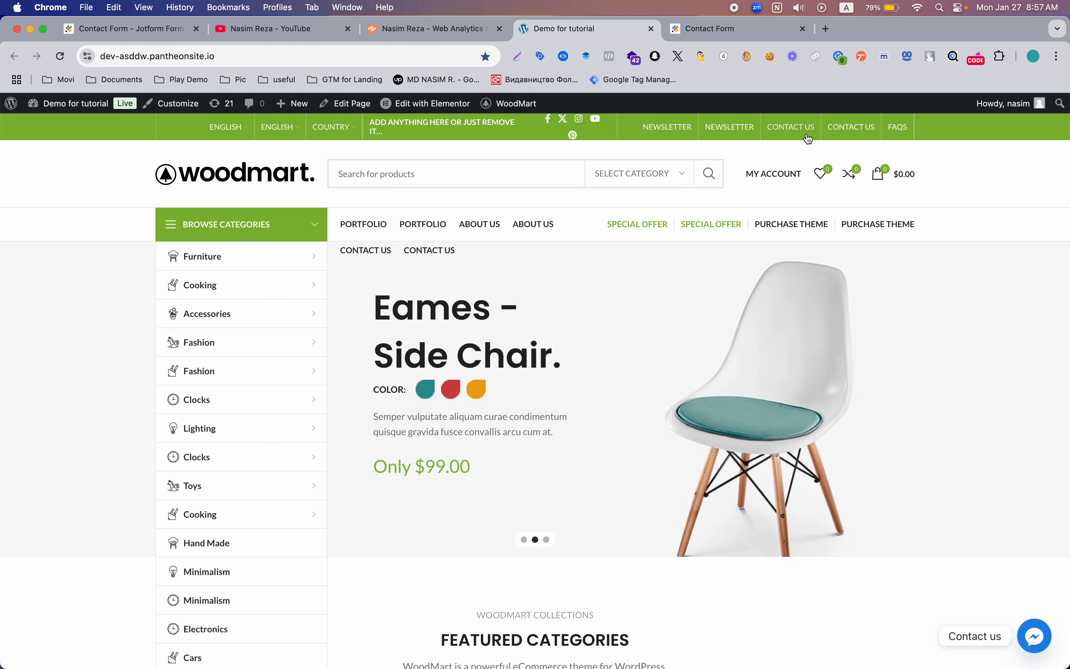
Examine the demo store's Contact Us page, including its existing question form, and return to the home page.
{"action": "left_click", "coordinate": [851, 135]}
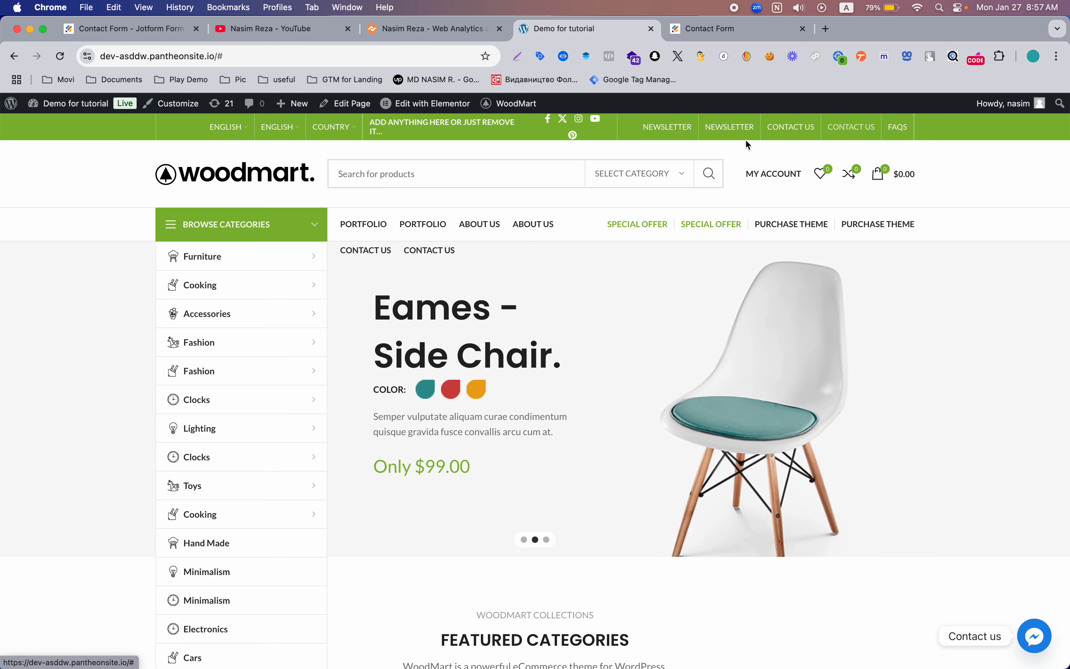
{"action": "left_click", "coordinate": [439, 252]}
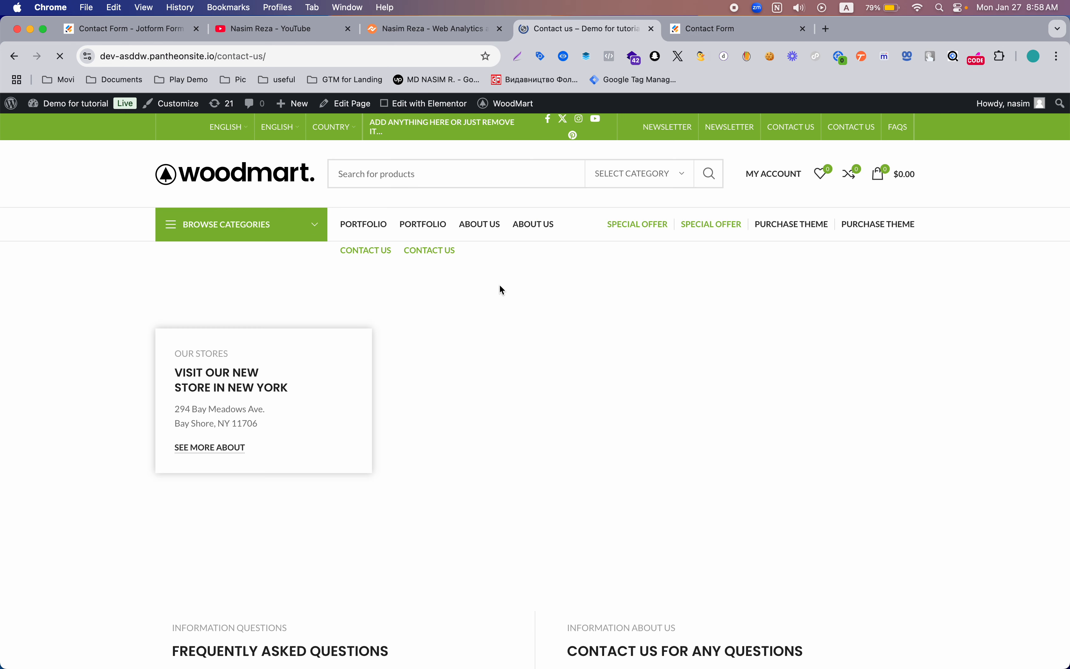
{"action": "scroll", "coordinate": [650, 310], "scroll_direction": "down", "scroll_amount": 5}
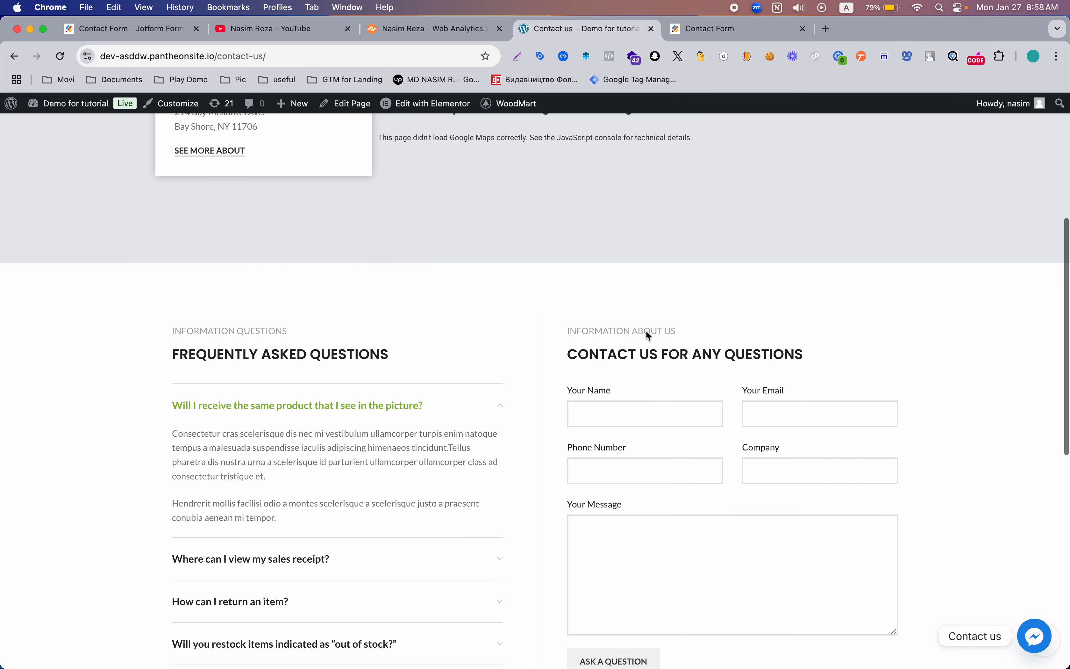
{"action": "scroll", "coordinate": [646, 332], "scroll_direction": "down", "scroll_amount": 3}
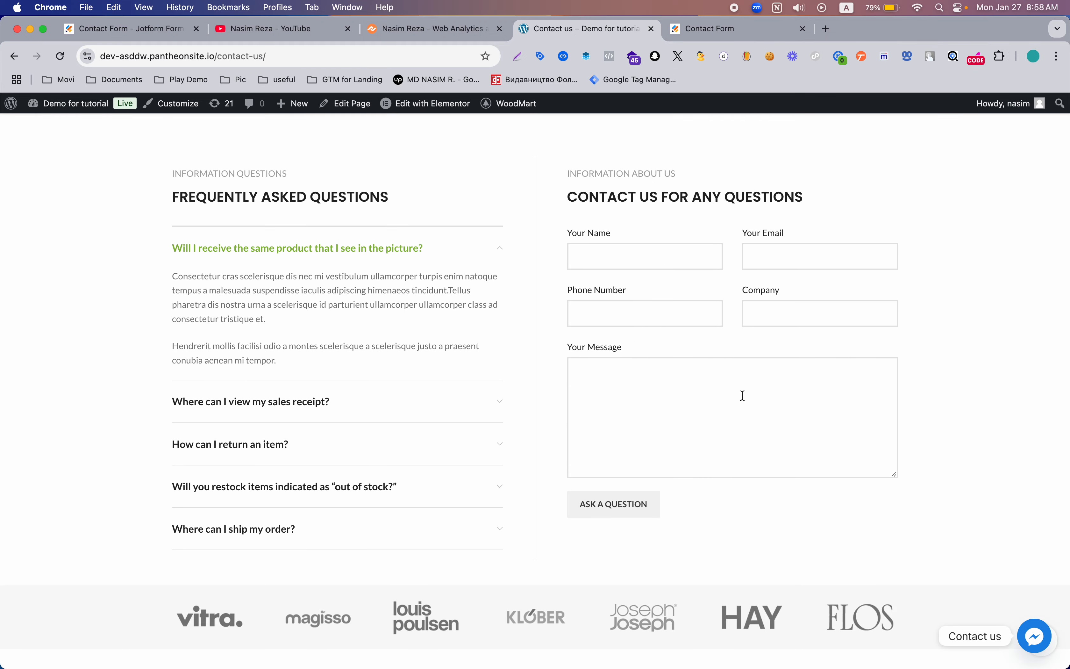
{"action": "scroll", "coordinate": [618, 471], "scroll_direction": "down", "scroll_amount": 5}
{"action": "scroll", "coordinate": [617, 476], "scroll_direction": "up", "scroll_amount": 15}
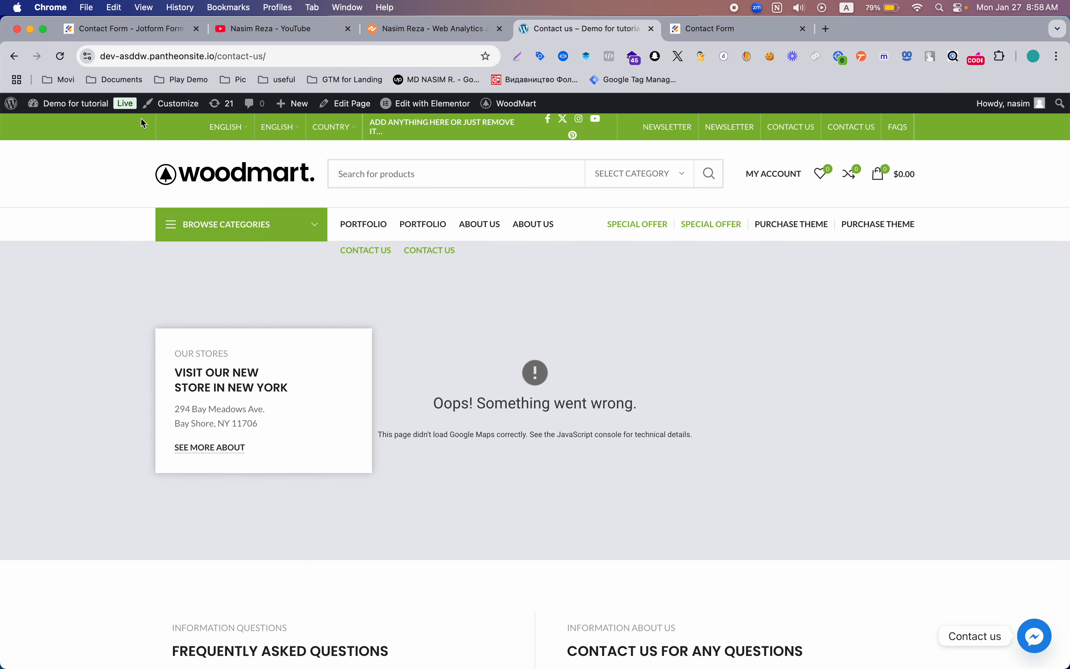
{"action": "left_click", "coordinate": [14, 56]}
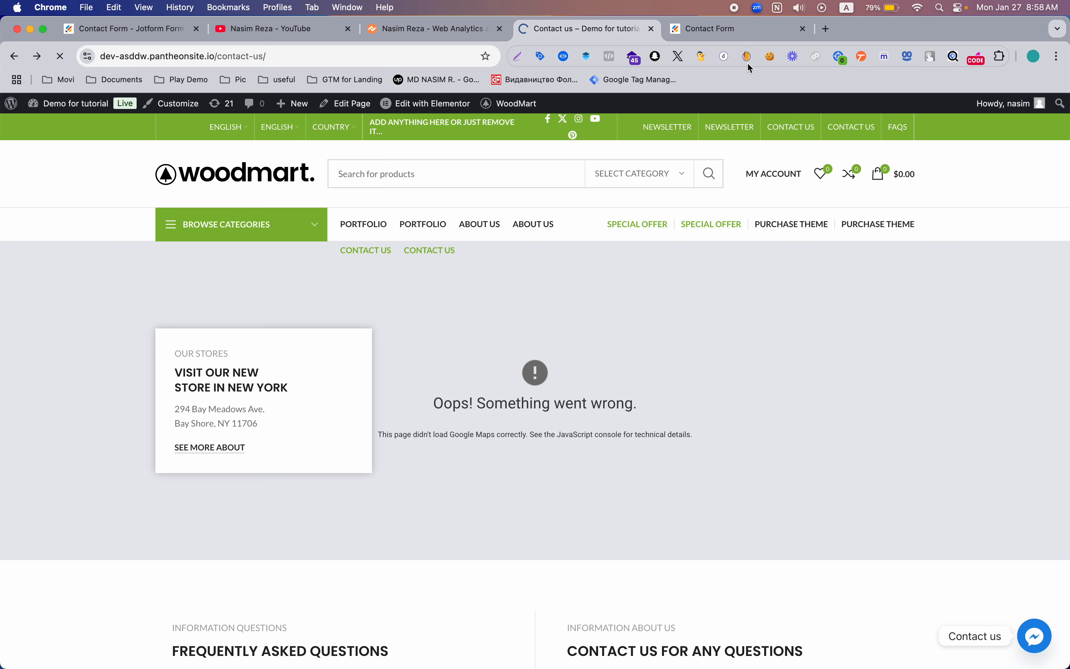
Return to the contact form's Jotform publish page and copy its direct link.
{"action": "left_click", "coordinate": [732, 35]}
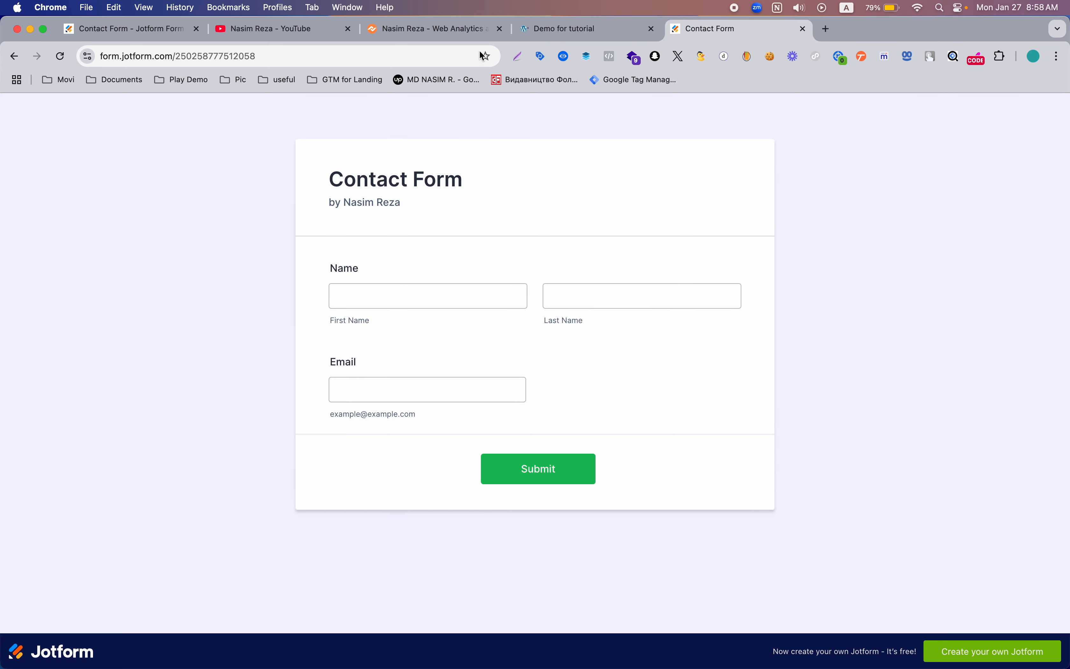
{"action": "left_click", "coordinate": [167, 35]}
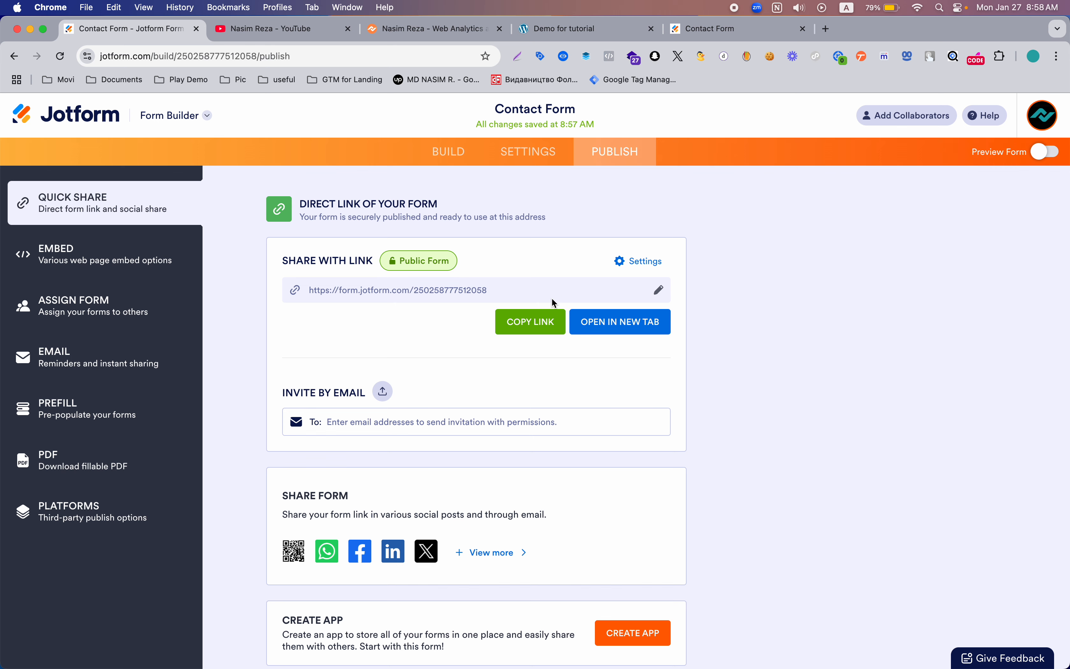
{"action": "left_click", "coordinate": [530, 319]}
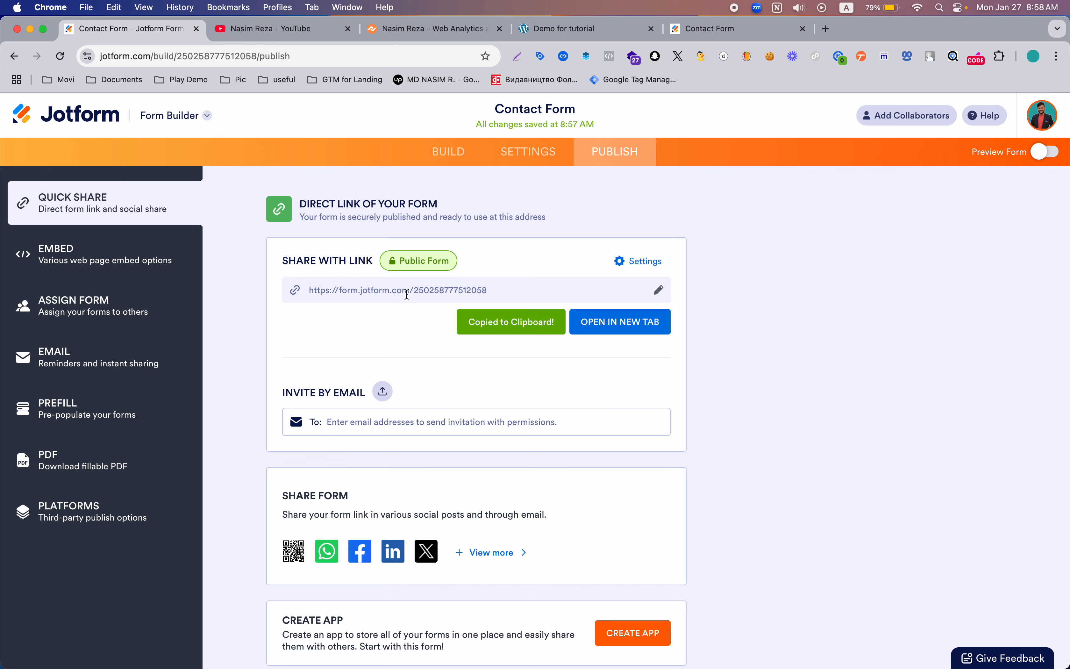
Review the embed options for the contact form and copy its direct link from Quick Share.
{"action": "left_click", "coordinate": [111, 270]}
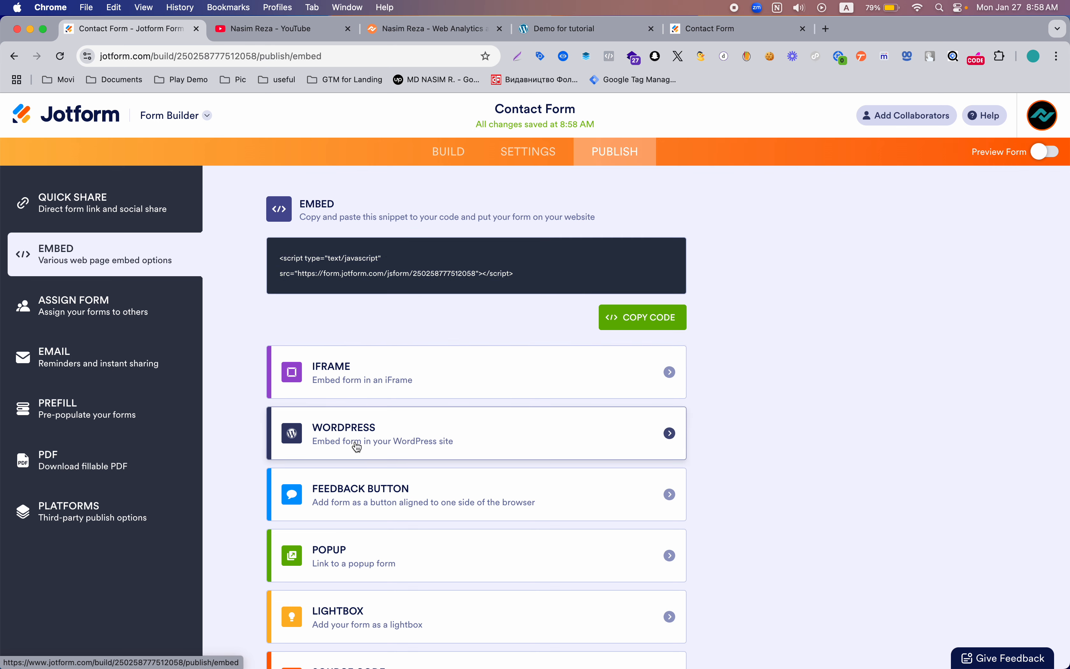
{"action": "scroll", "coordinate": [357, 448], "scroll_direction": "down", "scroll_amount": 2}
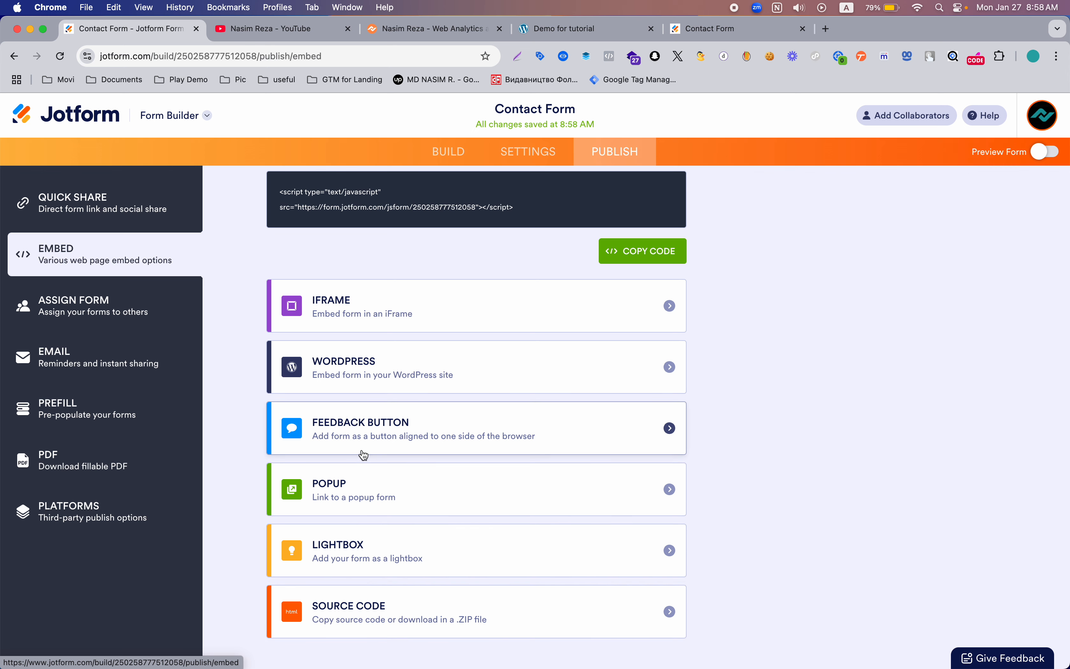
{"action": "scroll", "coordinate": [430, 271], "scroll_direction": "up", "scroll_amount": 2}
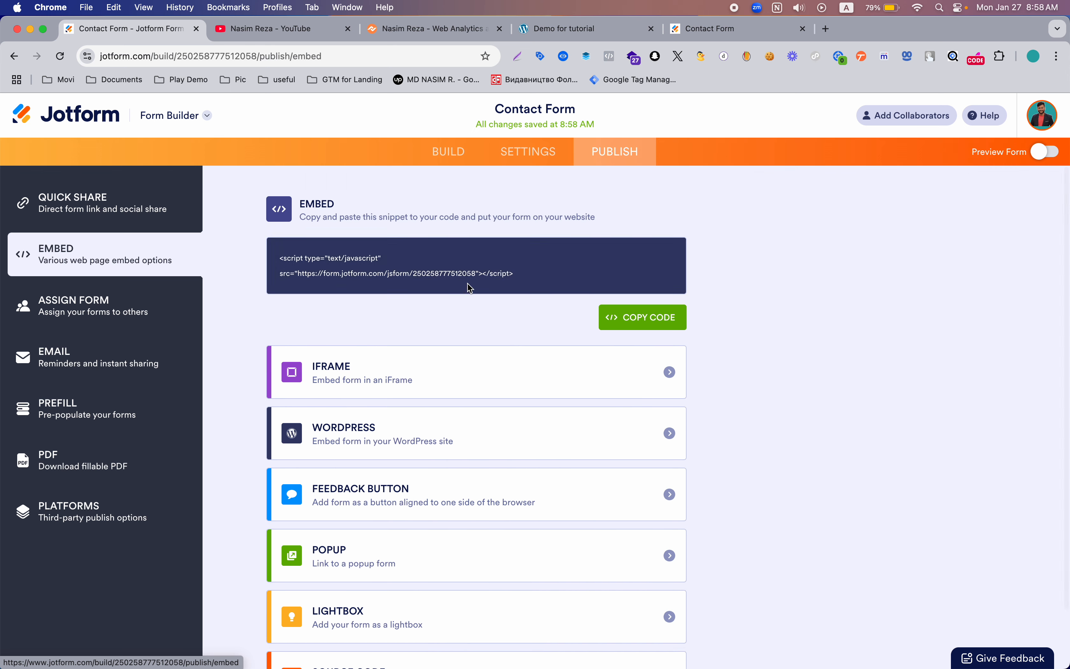
{"action": "left_click", "coordinate": [141, 207]}
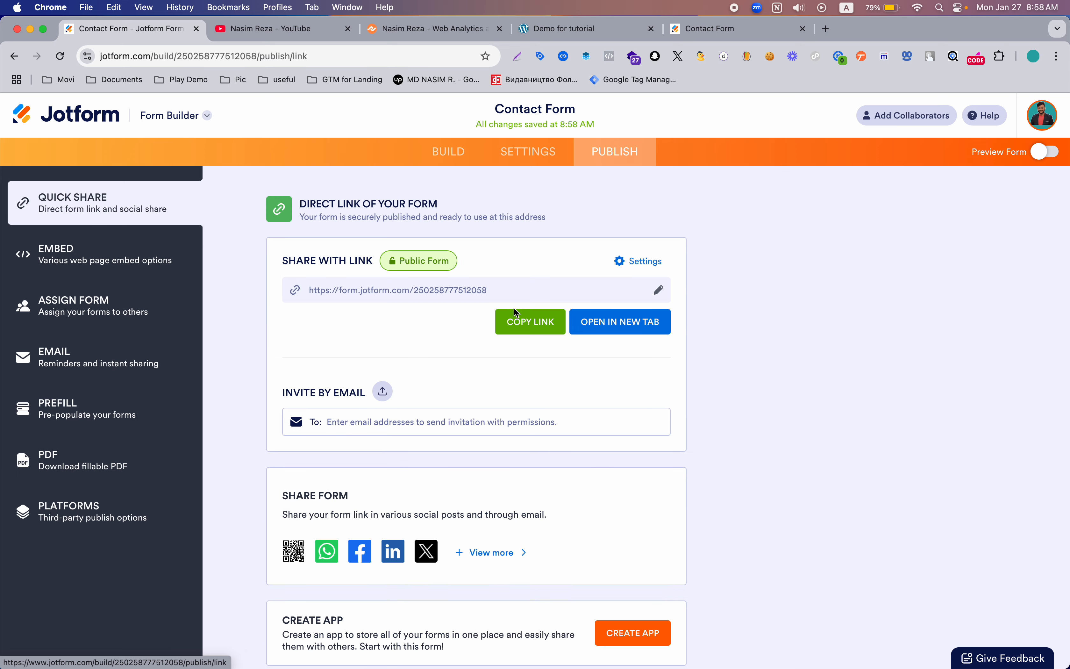
{"action": "left_click", "coordinate": [525, 327]}
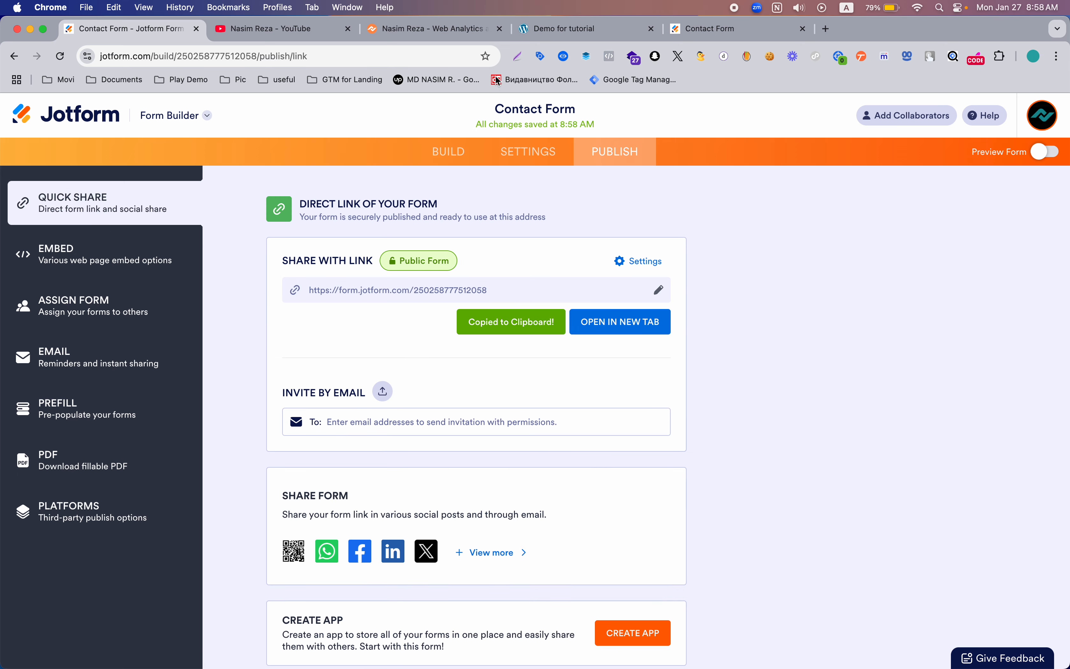
Go to the demo site's WordPress dashboard and create a new page.
{"action": "left_click", "coordinate": [569, 36]}
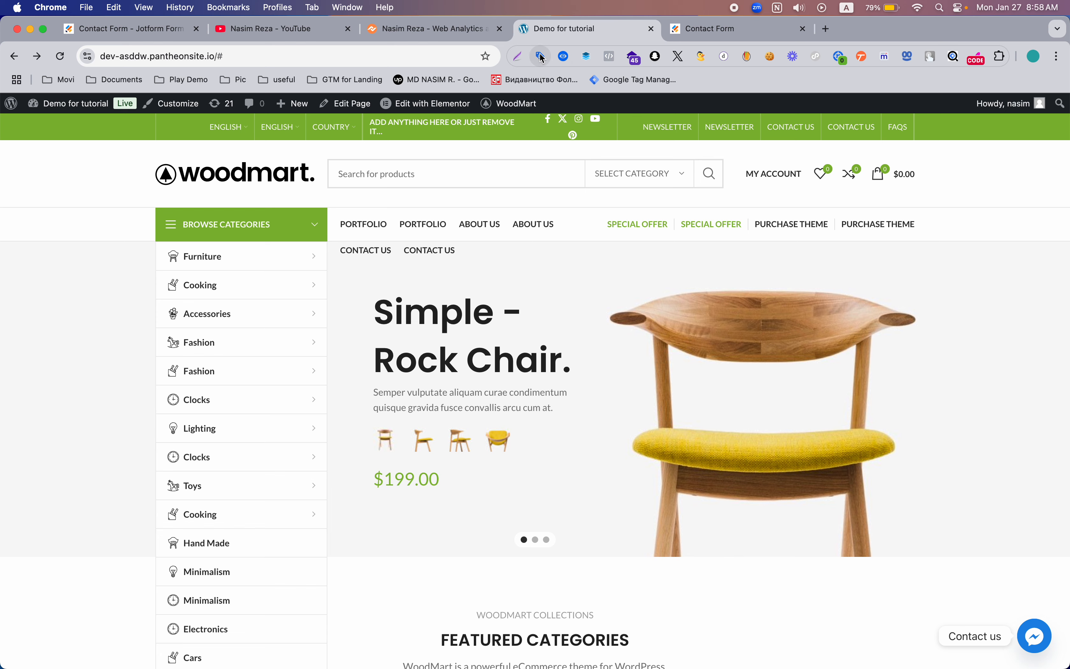
{"action": "mouse_move", "coordinate": [66, 103]}
{"action": "left_click", "coordinate": [62, 127]}
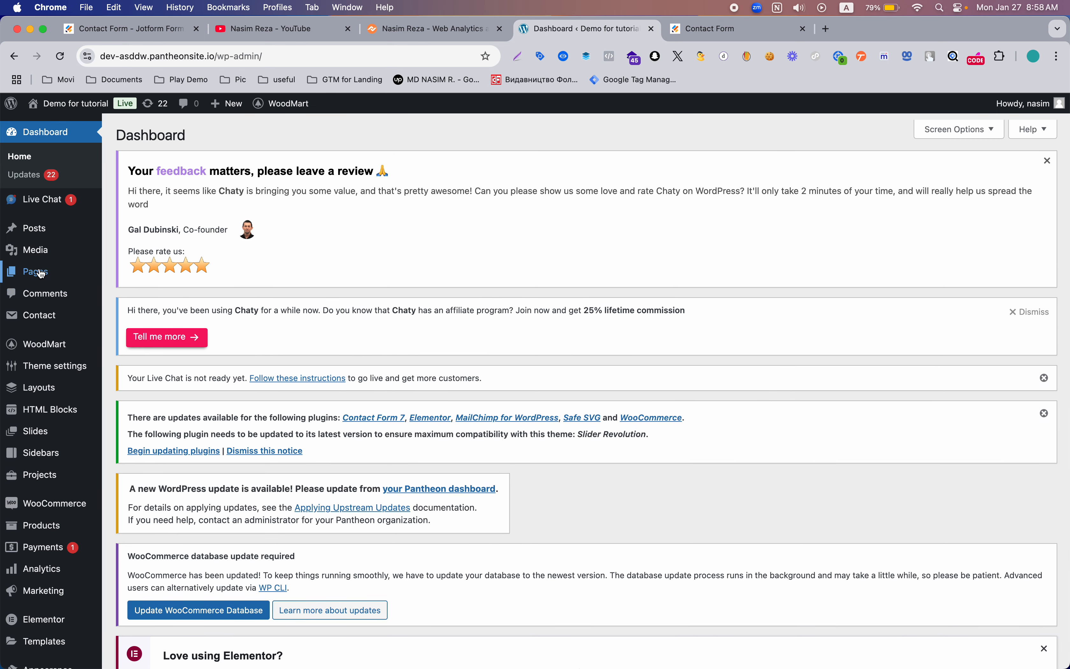
{"action": "left_click", "coordinate": [41, 273]}
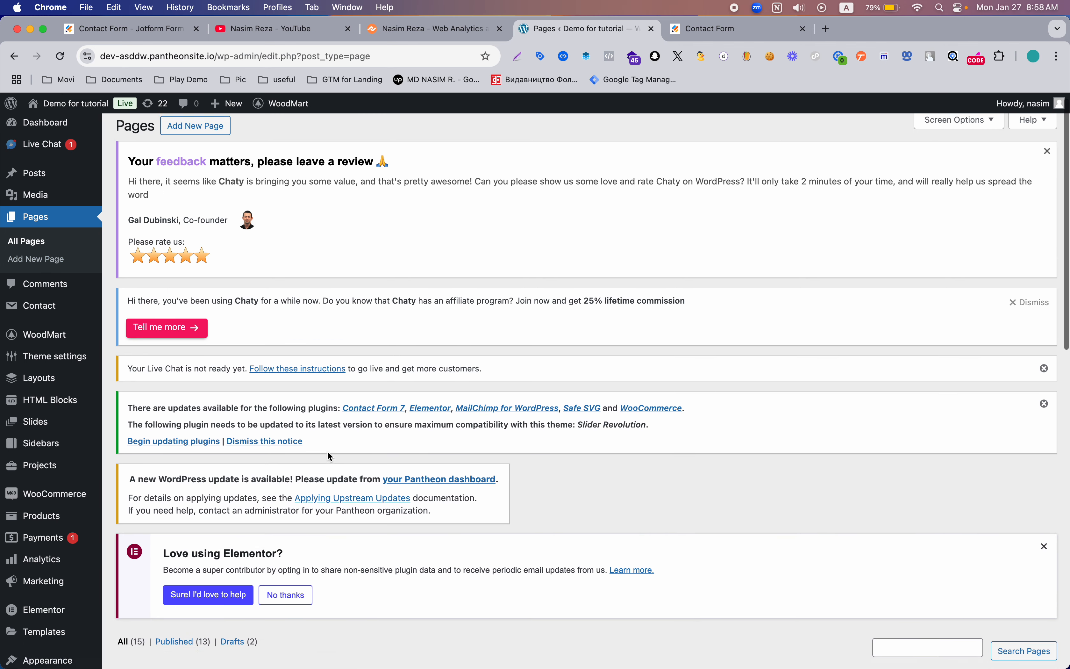
{"action": "scroll", "coordinate": [330, 454], "scroll_direction": "down", "scroll_amount": 5}
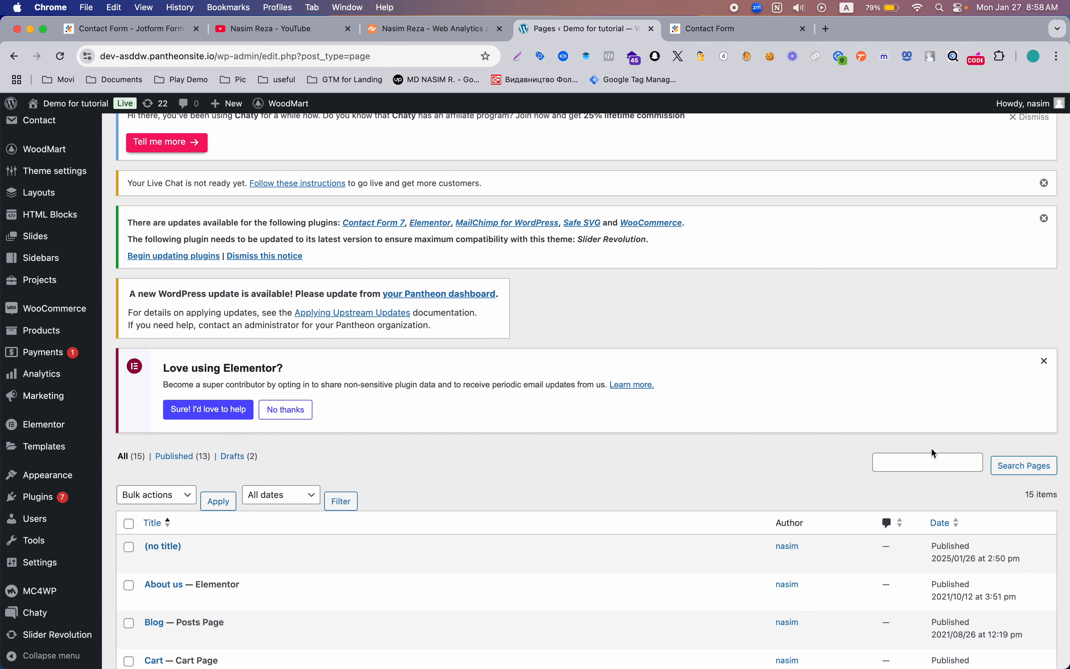
{"action": "scroll", "coordinate": [194, 471], "scroll_direction": "up", "scroll_amount": 3}
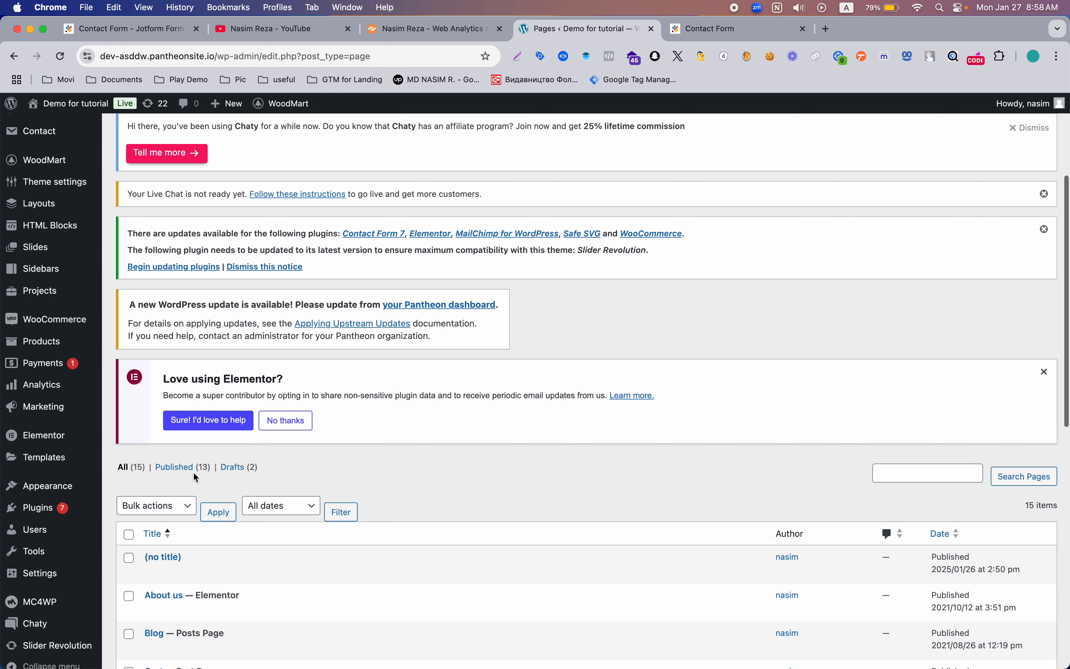
{"action": "scroll", "coordinate": [194, 478], "scroll_direction": "up", "scroll_amount": 2}
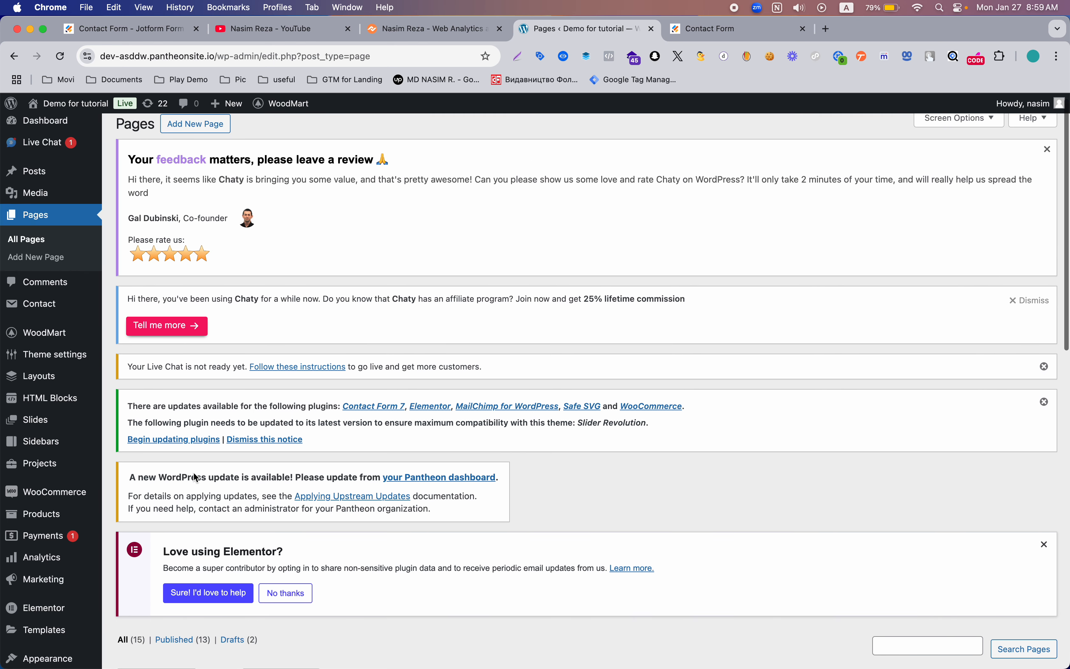
{"action": "left_click", "coordinate": [39, 257]}
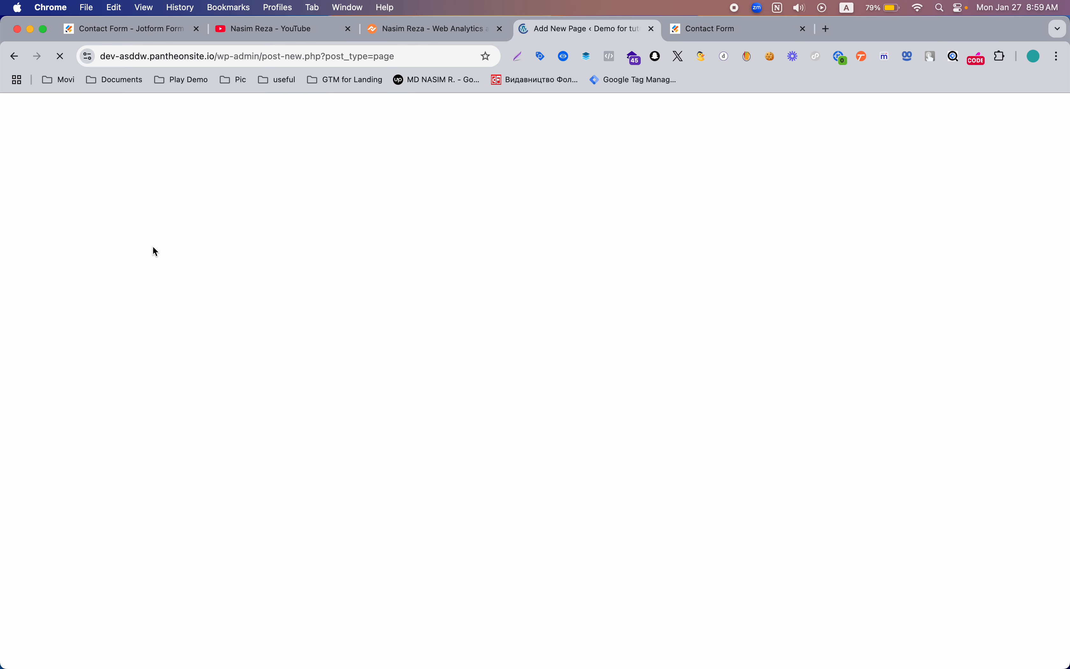
Title the new page "JotForm".
{"action": "left_click", "coordinate": [92, 186]}
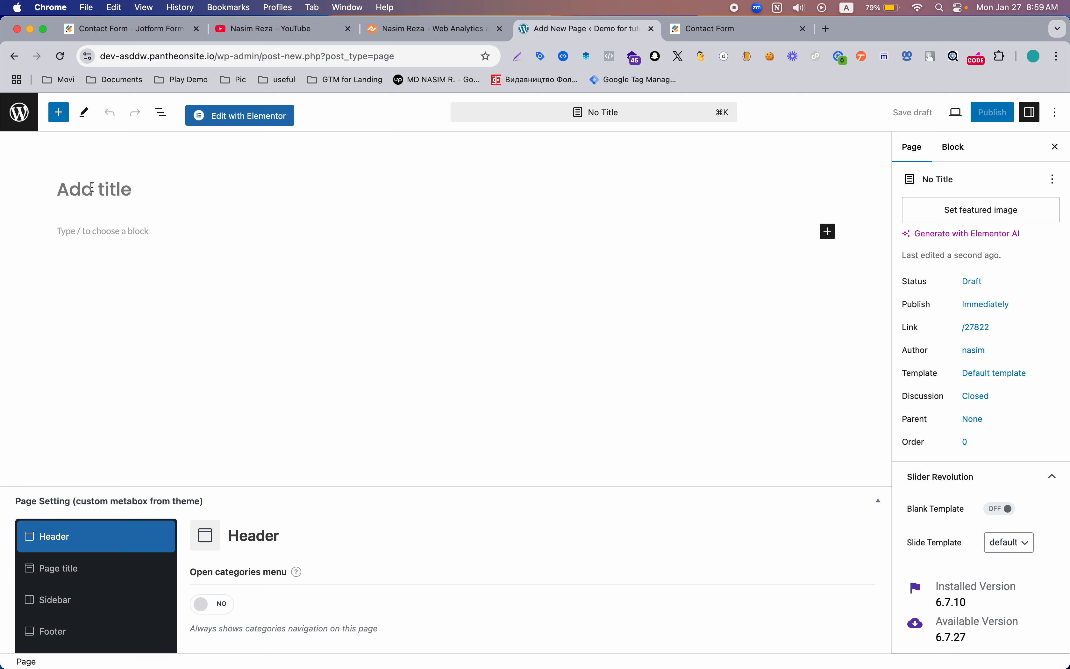
{"action": "type", "text": "Job"}
{"action": "key", "text": "BackSpace"}
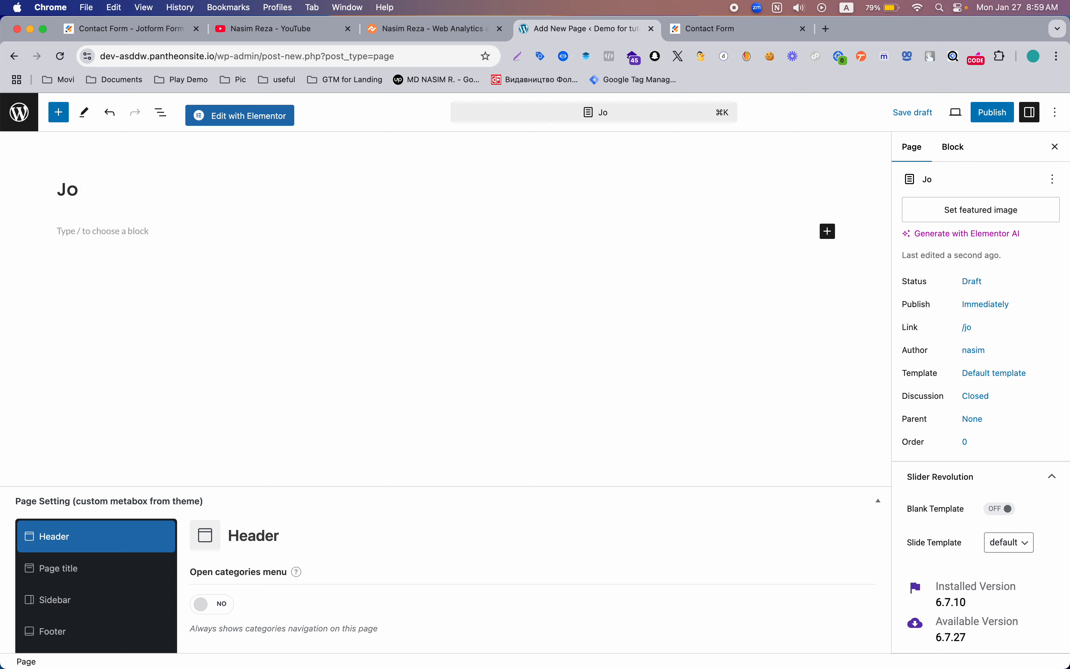
{"action": "type", "text": "tForm"}
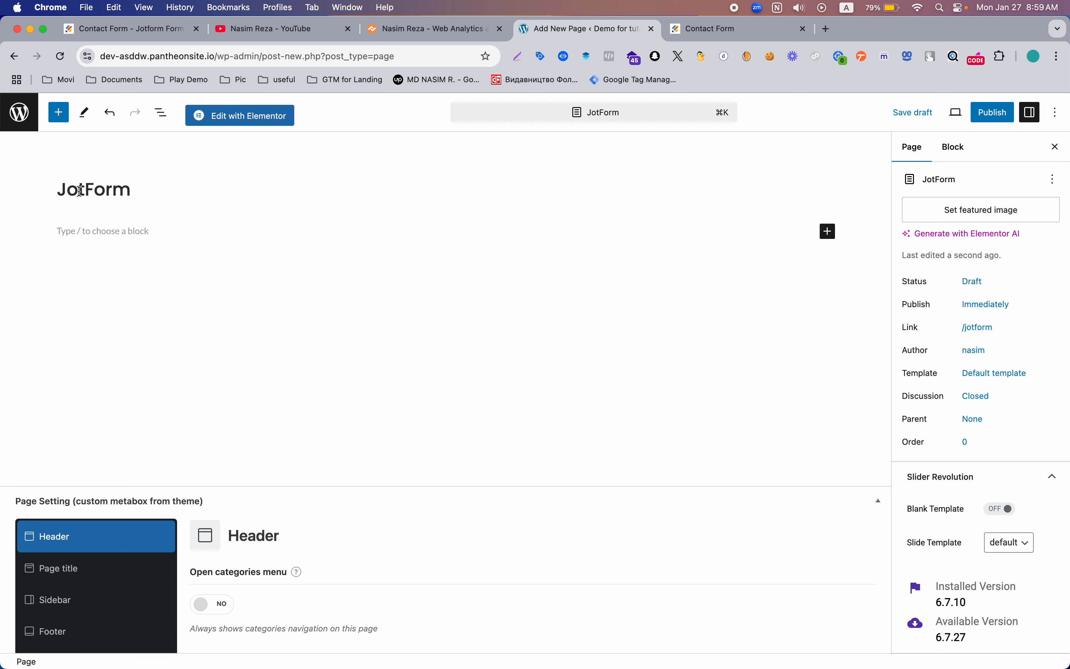
Embed the contact form in the page body by pasting its copied Jotform link into the empty paragraph block.
{"action": "left_click", "coordinate": [83, 234]}
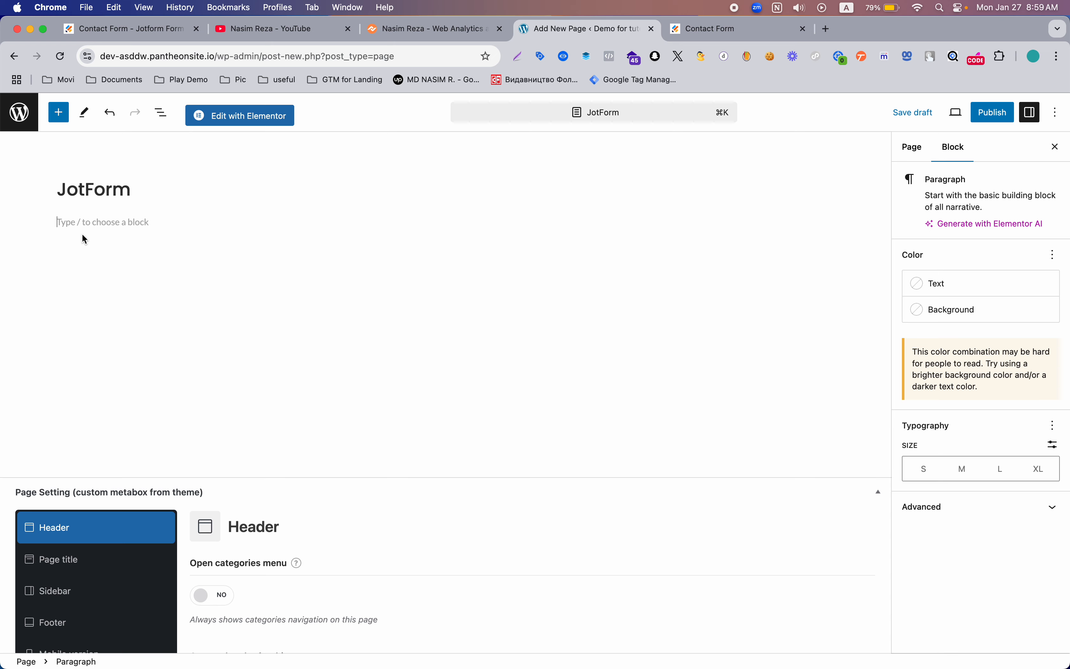
{"action": "key", "text": "super+v"}
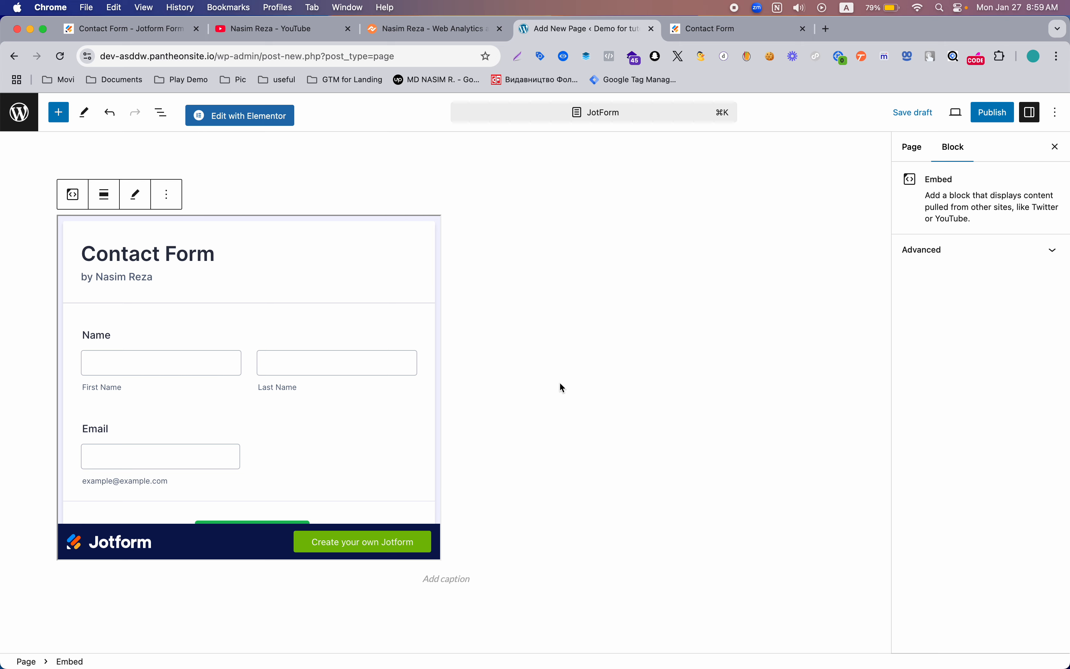
{"action": "key", "text": "super+z"}
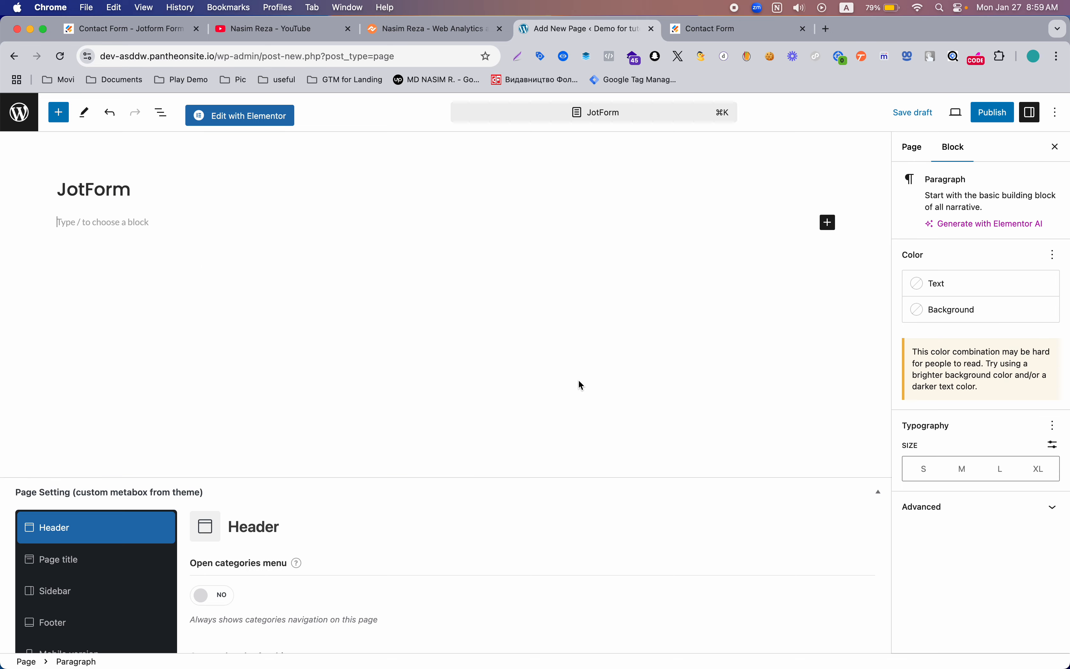
{"action": "right_click", "coordinate": [168, 218]}
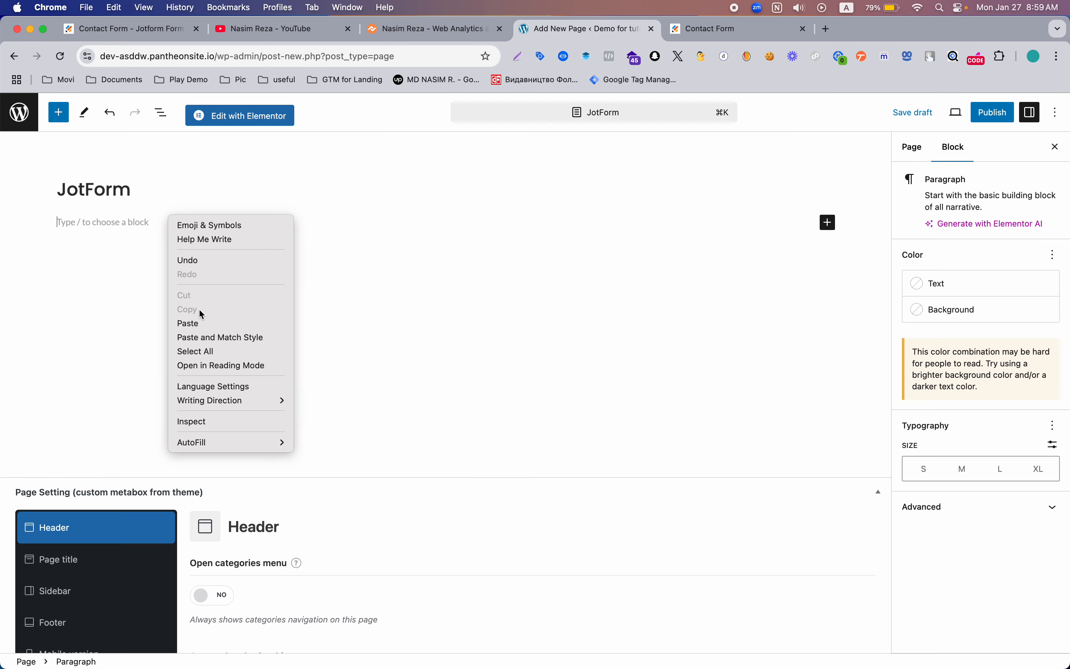
{"action": "left_click", "coordinate": [200, 321]}
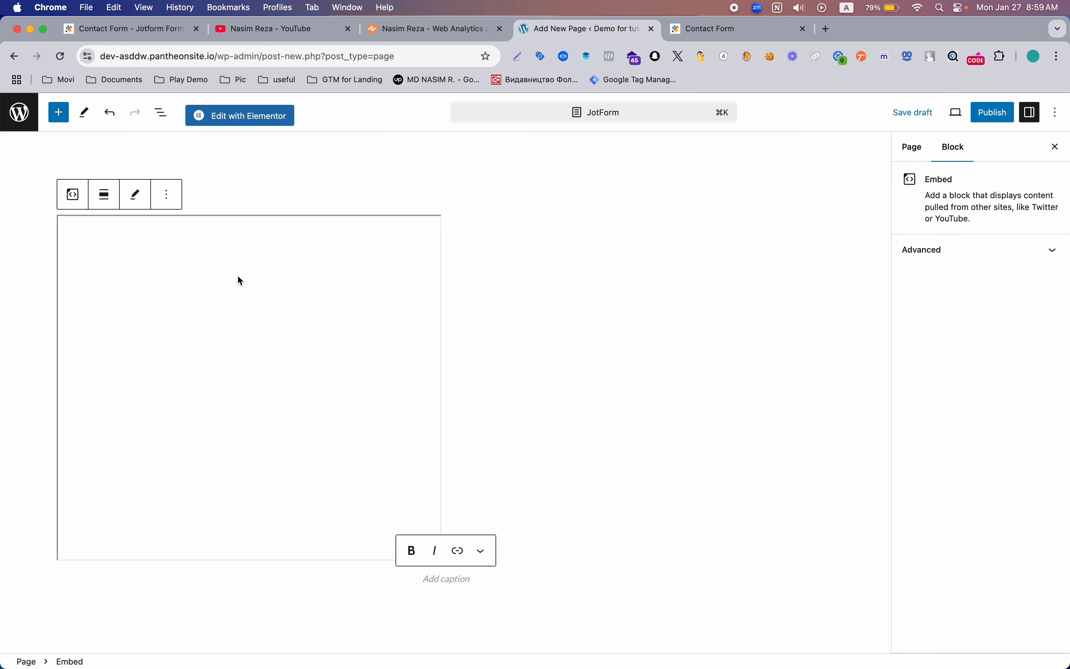
Check the standalone contact form and its direct link in Jotform's Quick Share options.
{"action": "left_click", "coordinate": [715, 29]}
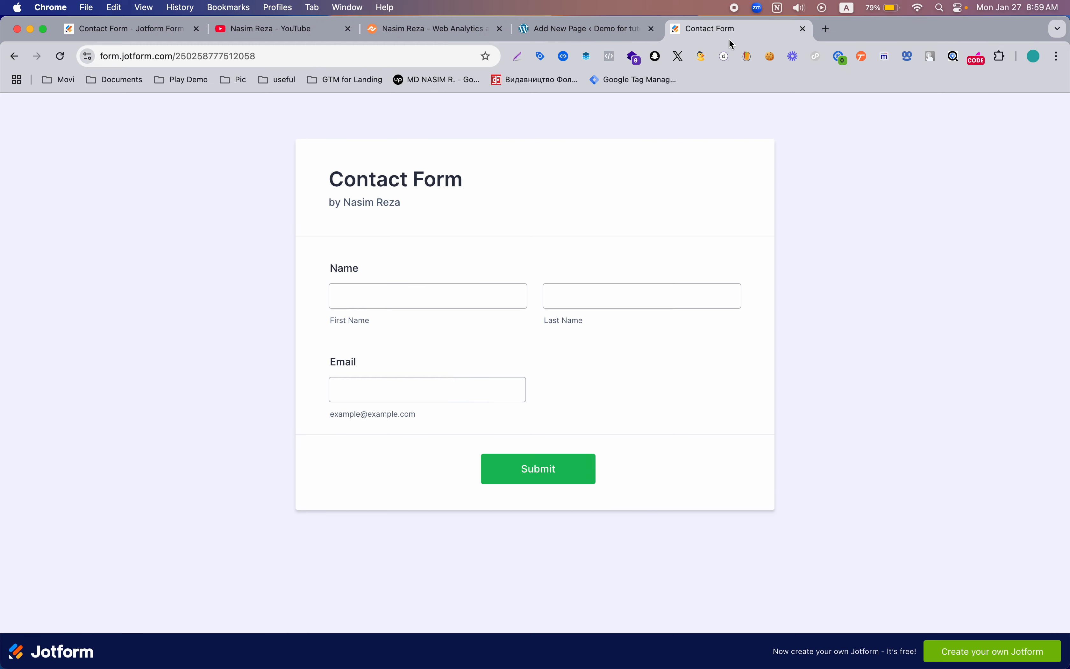
{"action": "left_click", "coordinate": [75, 36]}
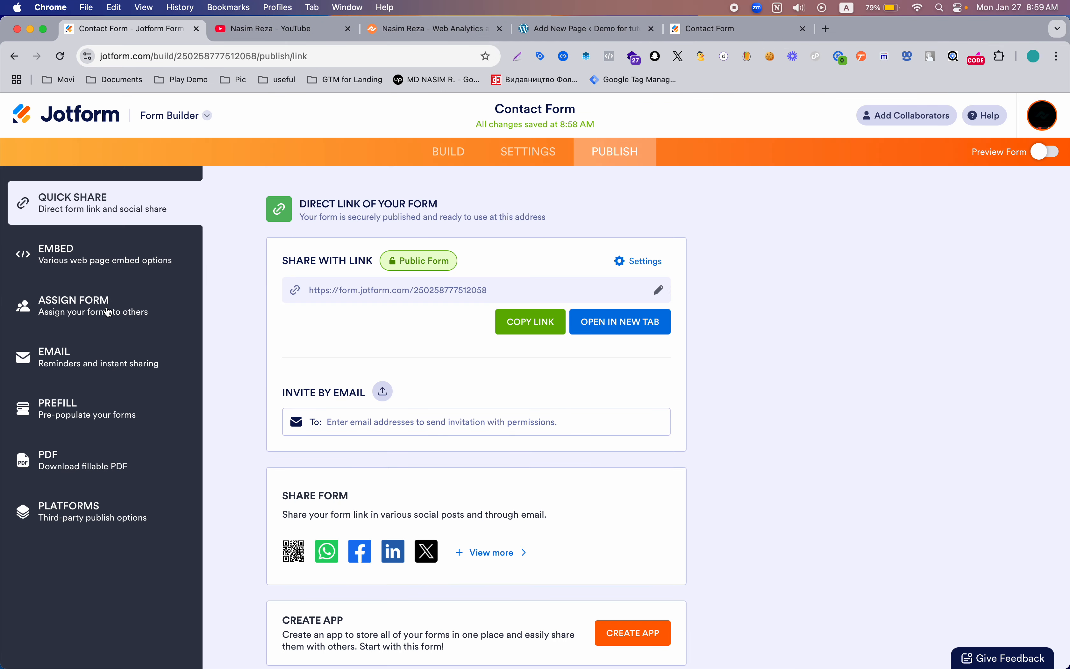
{"action": "left_click", "coordinate": [410, 292]}
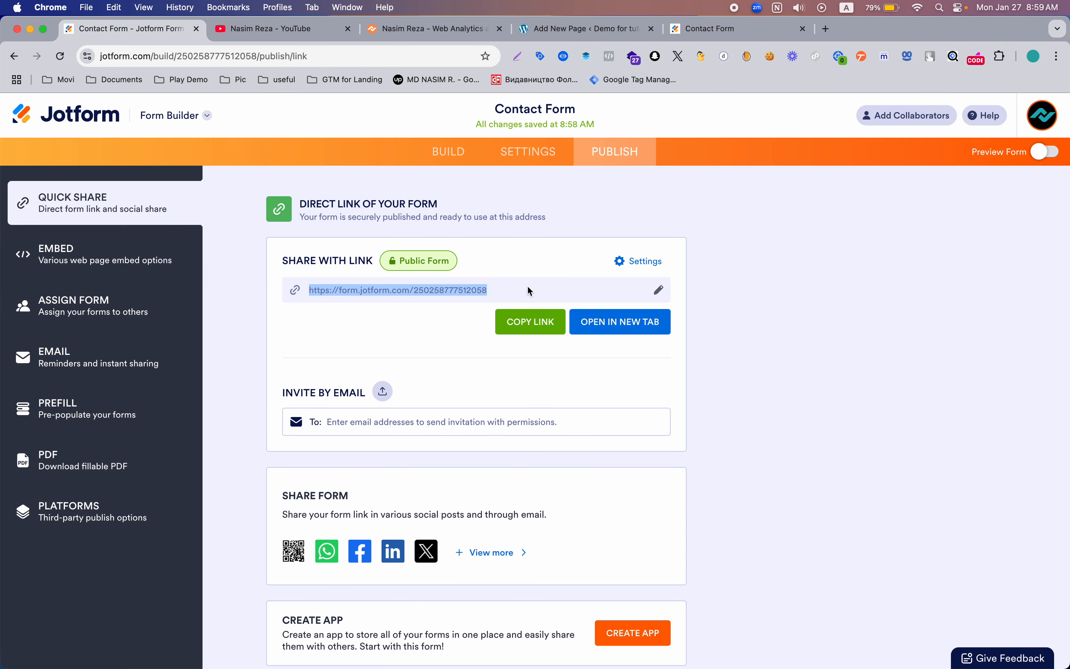
{"action": "left_click", "coordinate": [531, 321]}
Return to the WordPress editor and publish the "JotForm" page, confirming the pre-publish check.
{"action": "left_click", "coordinate": [579, 30]}
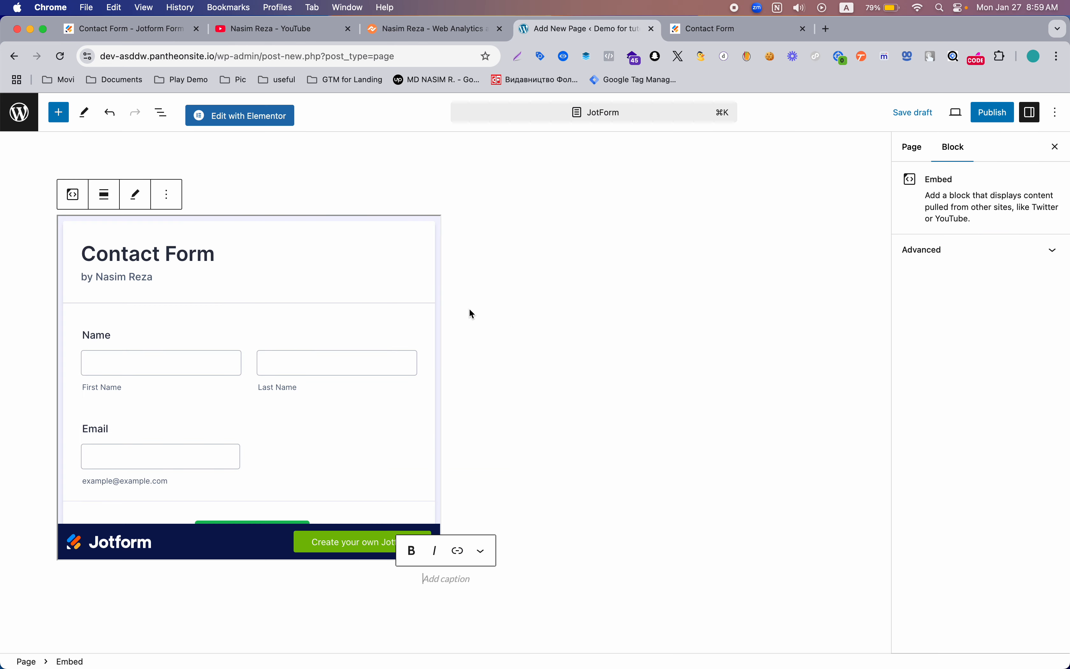
{"action": "left_click", "coordinate": [986, 123]}
{"action": "left_click", "coordinate": [959, 117]}
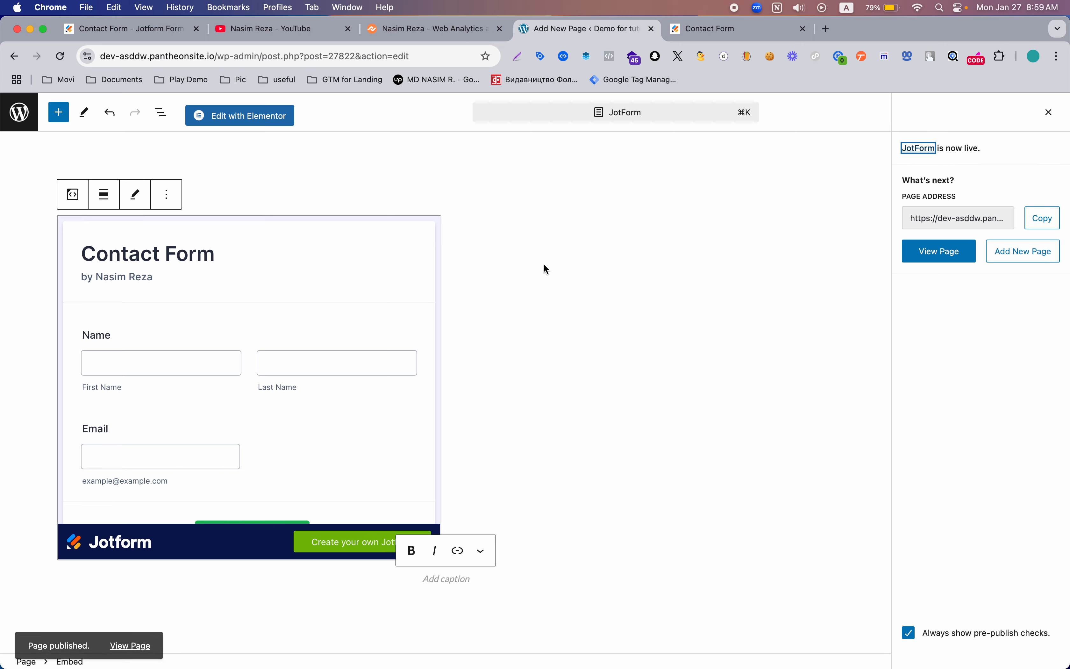
Copy the published page's address and open it in a new browser tab.
{"action": "left_click", "coordinate": [1039, 219]}
{"action": "left_click", "coordinate": [828, 29]}
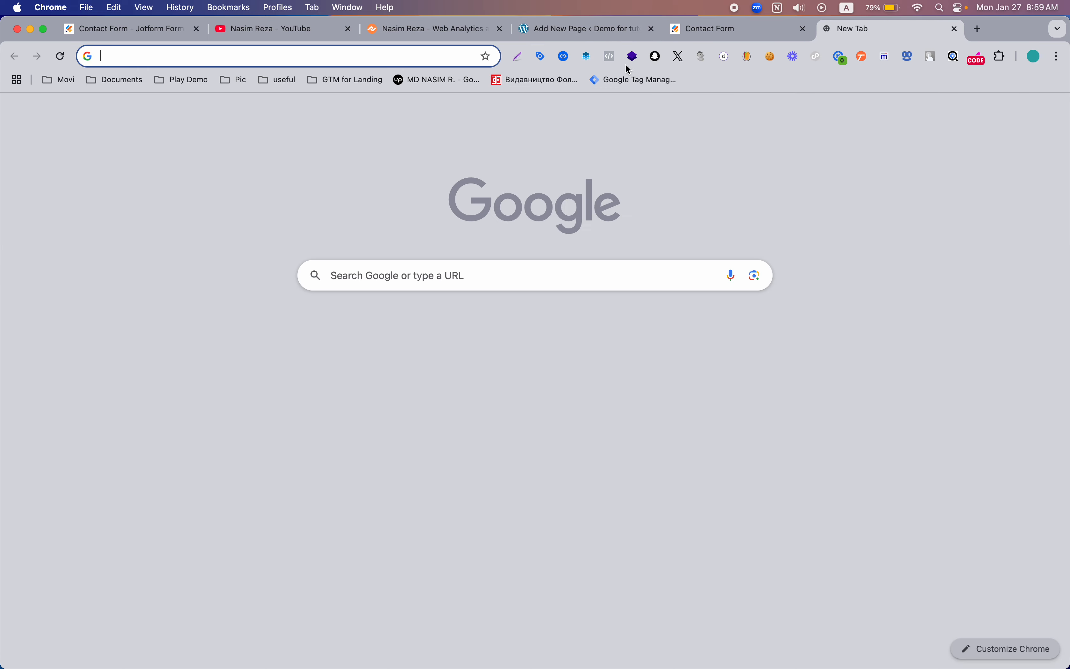
{"action": "right_click", "coordinate": [429, 53]}
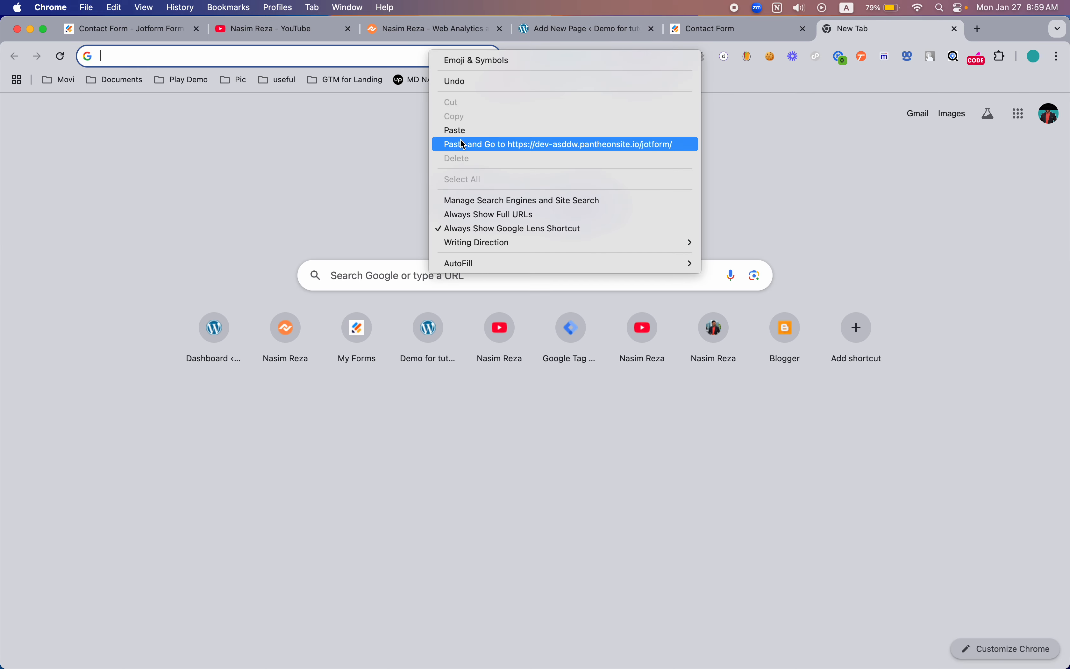
{"action": "left_click", "coordinate": [462, 142]}
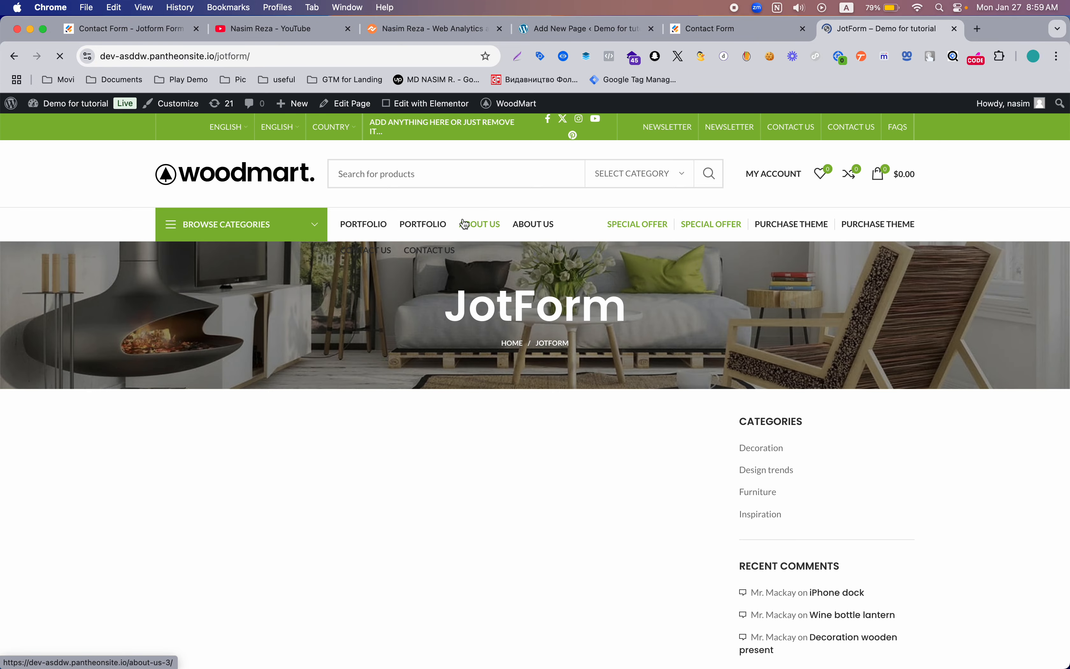
Examine the embedded contact form on the live JotForm page, from its title down to the Submit button.
{"action": "scroll", "coordinate": [463, 218], "scroll_direction": "down", "scroll_amount": 5}
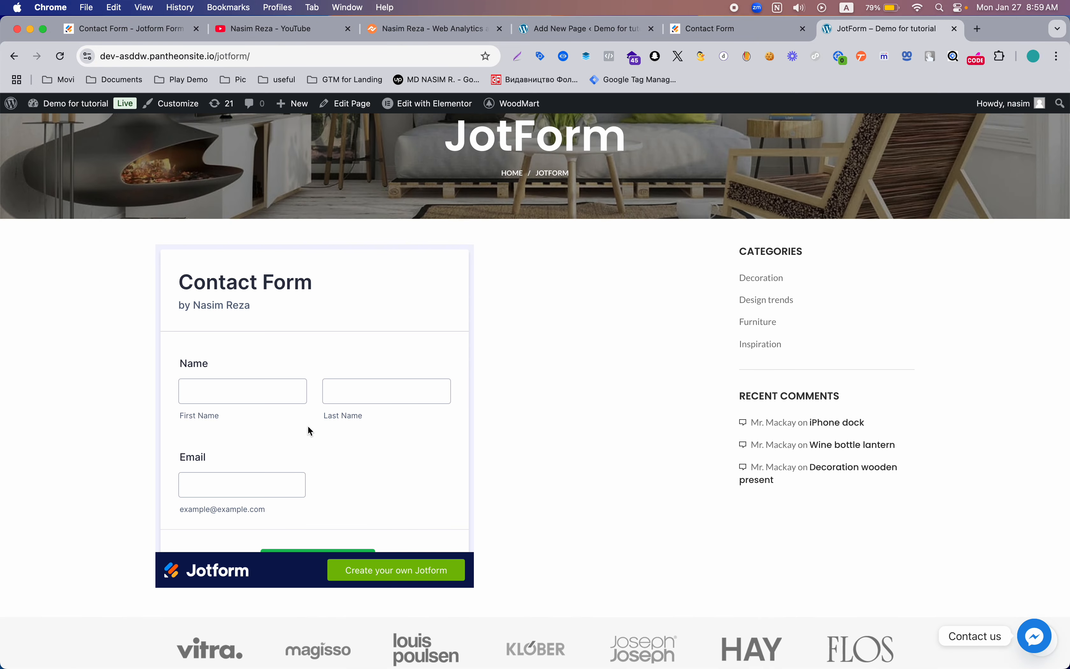
{"action": "scroll", "coordinate": [309, 429], "scroll_direction": "down", "scroll_amount": 2}
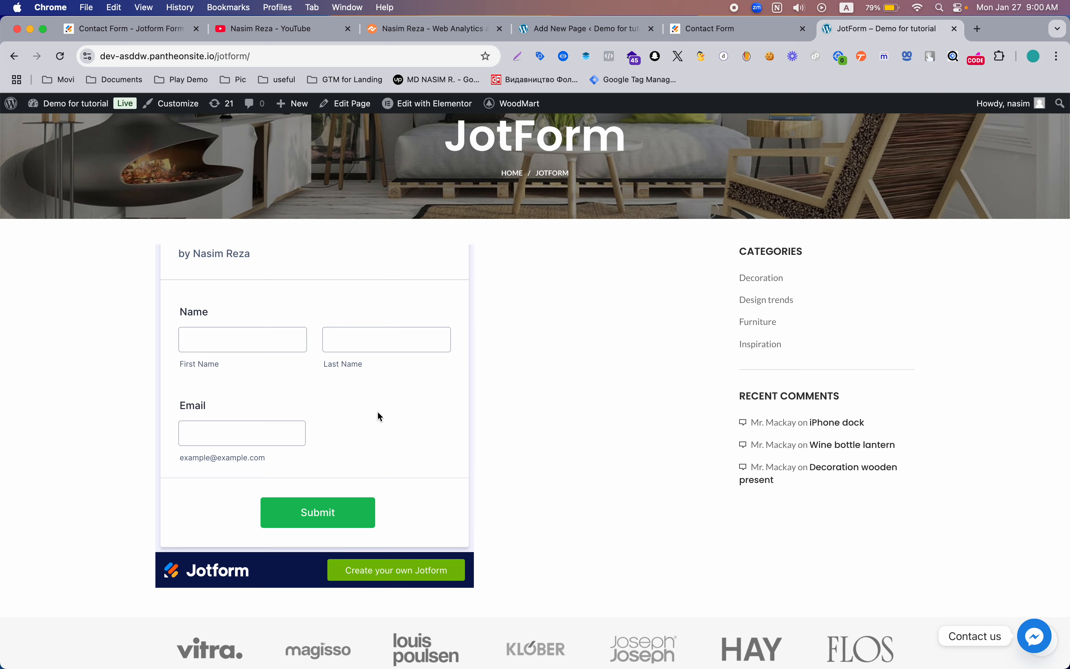
{"action": "scroll", "coordinate": [379, 400], "scroll_direction": "up", "scroll_amount": 2}
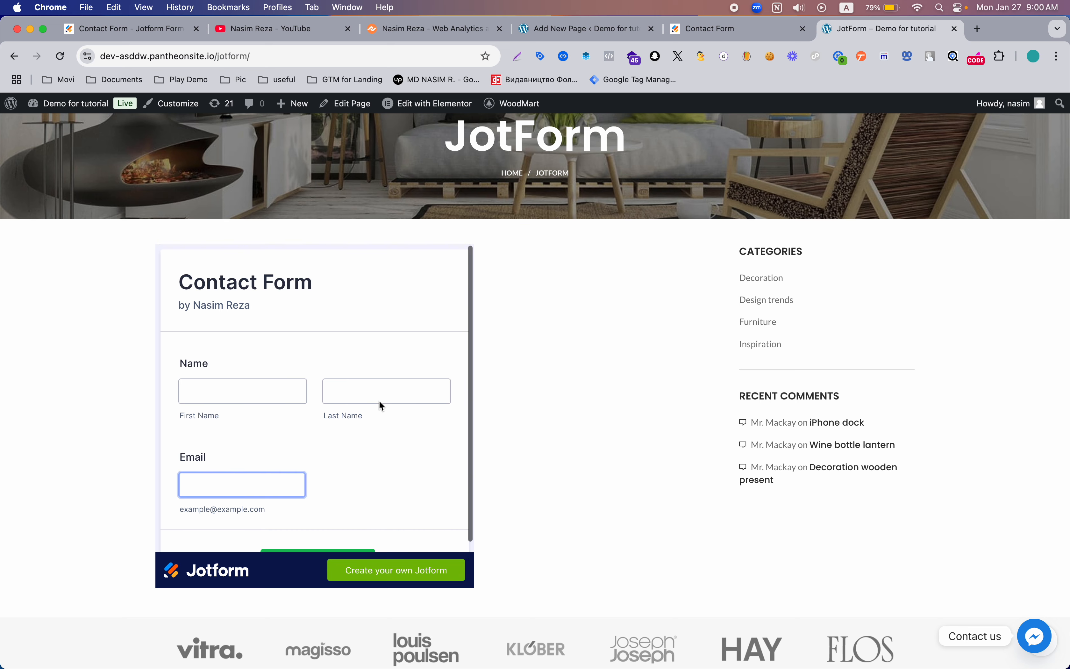
{"action": "left_click", "coordinate": [560, 327]}
{"action": "scroll", "coordinate": [560, 326], "scroll_direction": "up", "scroll_amount": 4}
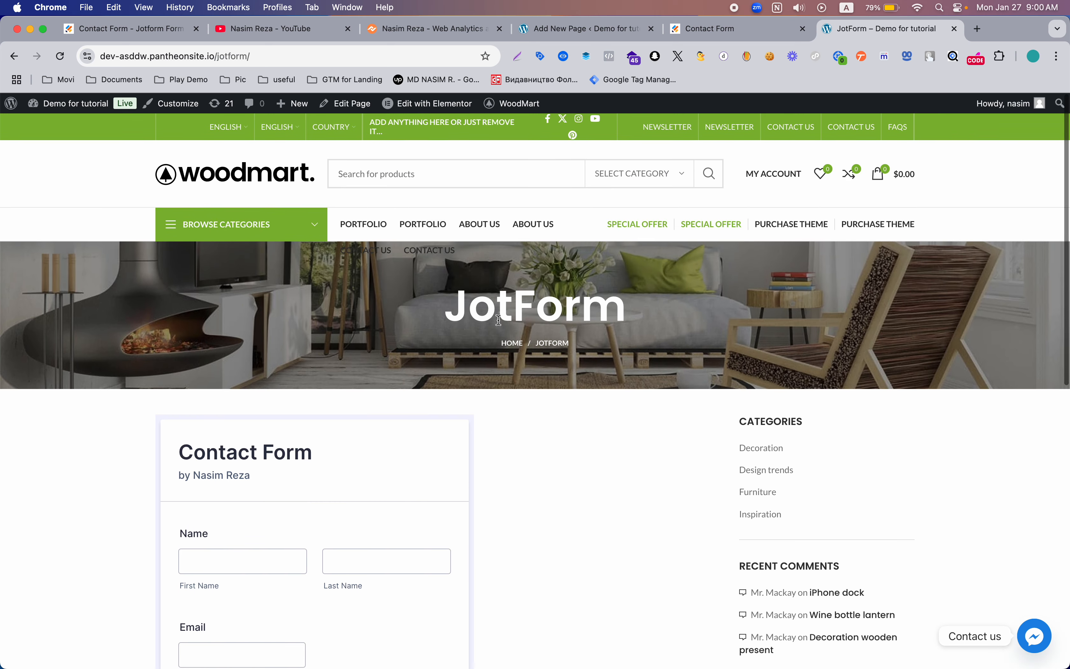
{"action": "scroll", "coordinate": [535, 444], "scroll_direction": "down", "scroll_amount": 5}
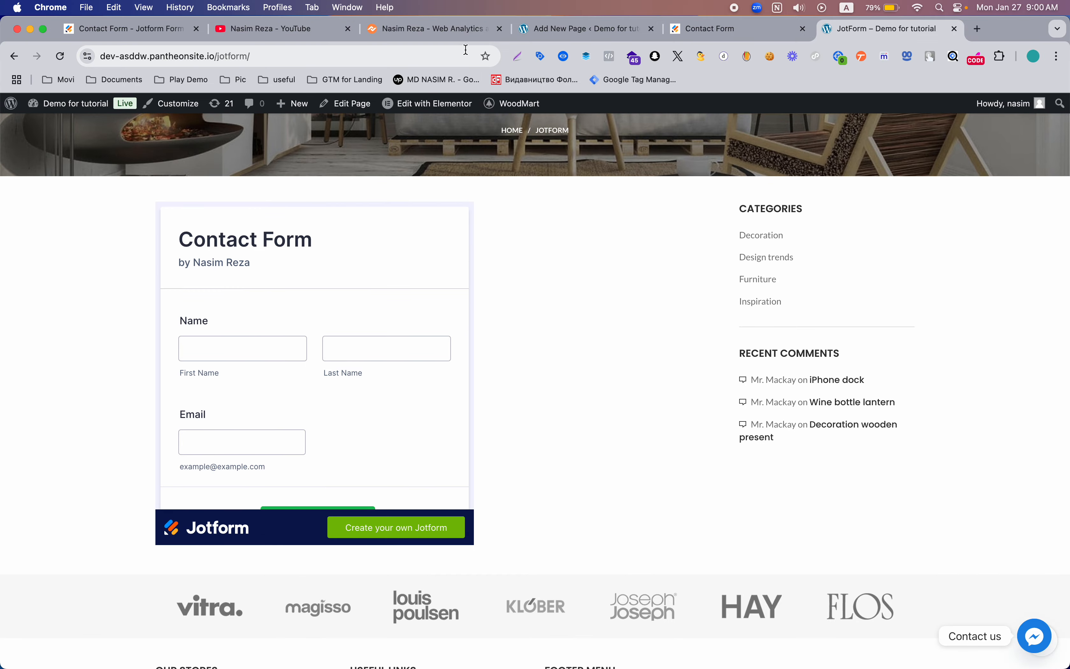
Compare the standalone Jotform contact form with the embedded version on the live WordPress page.
{"action": "left_click", "coordinate": [703, 28]}
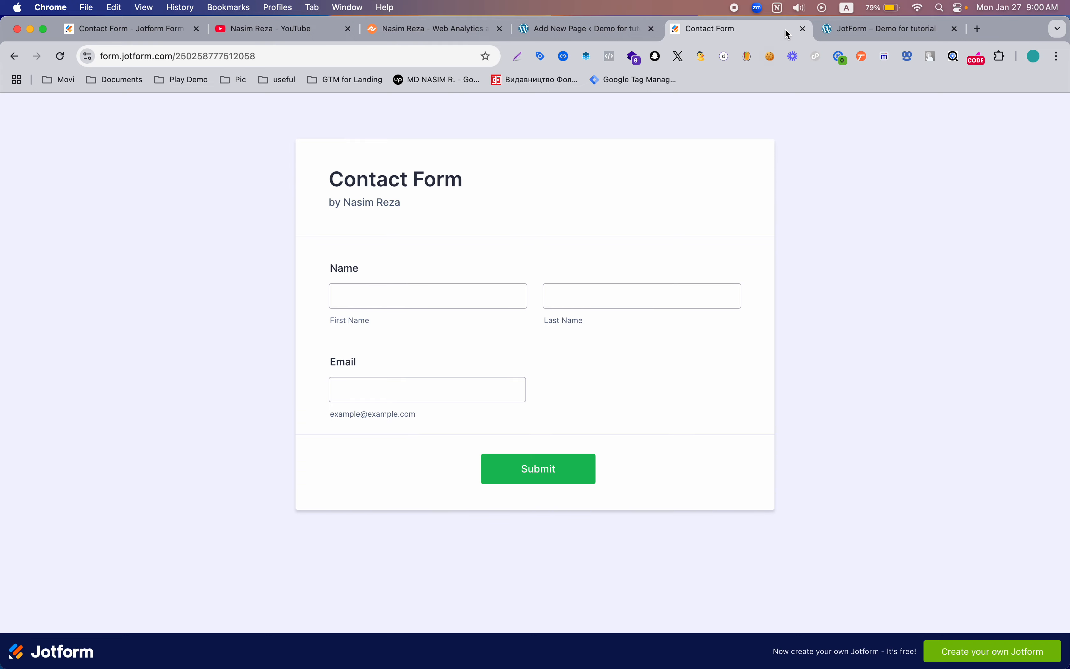
{"action": "left_click", "coordinate": [852, 36]}
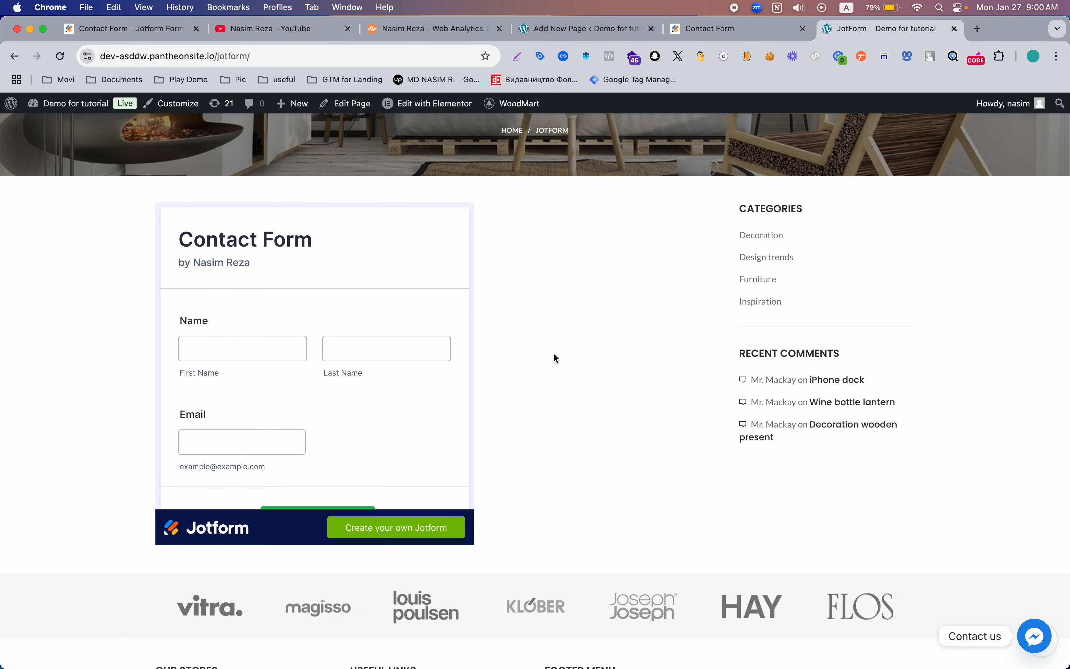
{"action": "scroll", "coordinate": [556, 357], "scroll_direction": "up", "scroll_amount": 5}
{"action": "scroll", "coordinate": [492, 422], "scroll_direction": "down", "scroll_amount": 6}
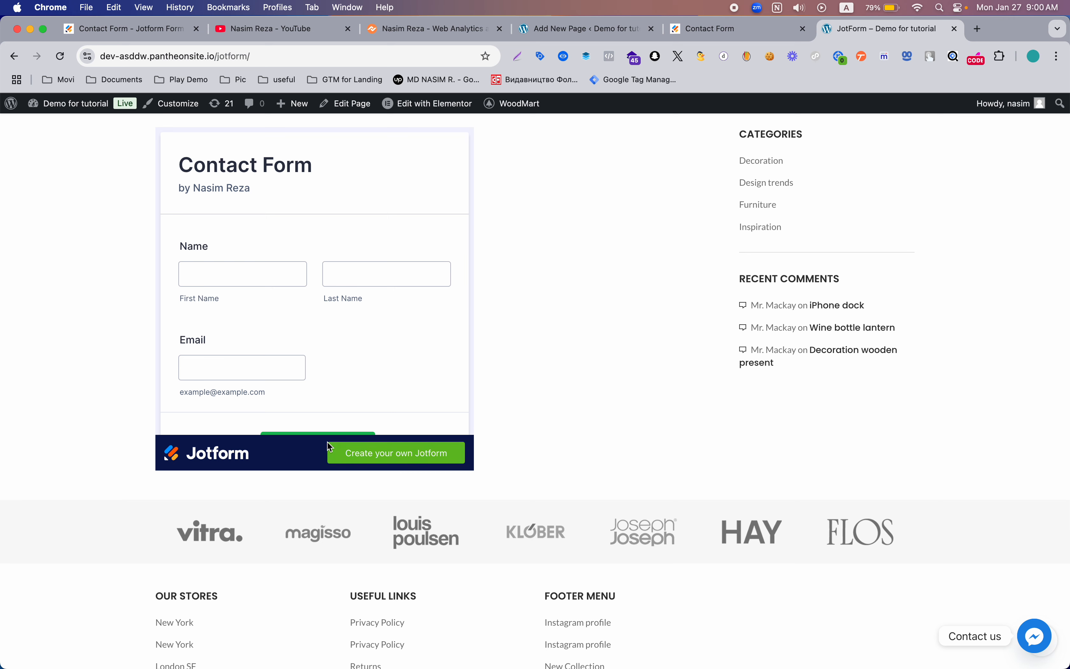
{"action": "scroll", "coordinate": [345, 407], "scroll_direction": "down", "scroll_amount": 2}
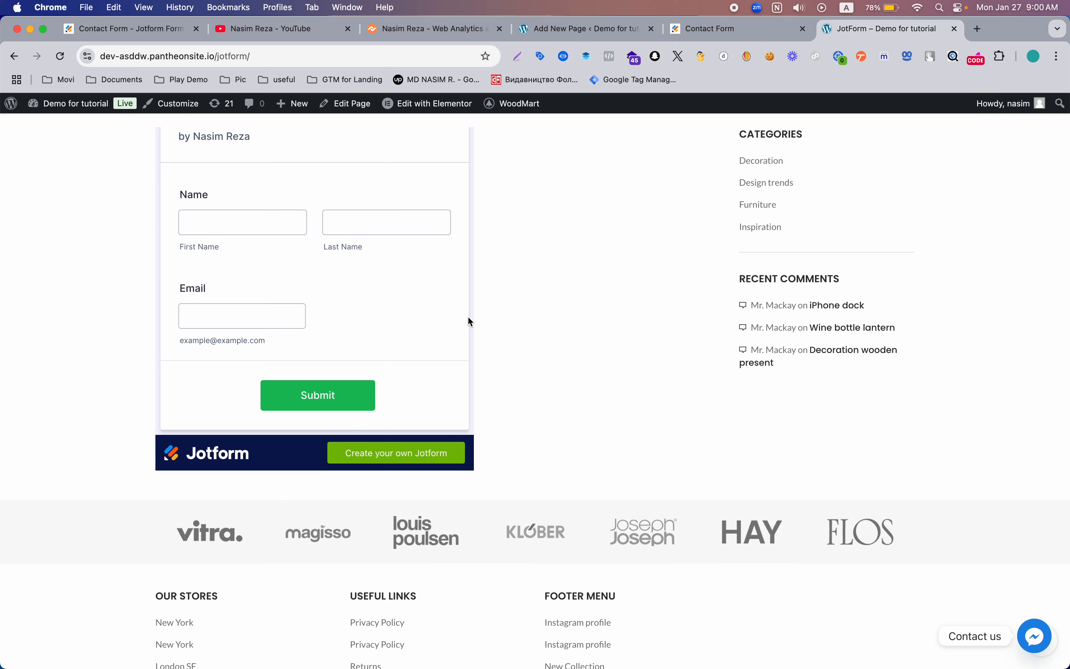
{"action": "scroll", "coordinate": [468, 316], "scroll_direction": "up", "scroll_amount": 3}
{"action": "scroll", "coordinate": [558, 263], "scroll_direction": "up", "scroll_amount": 6}
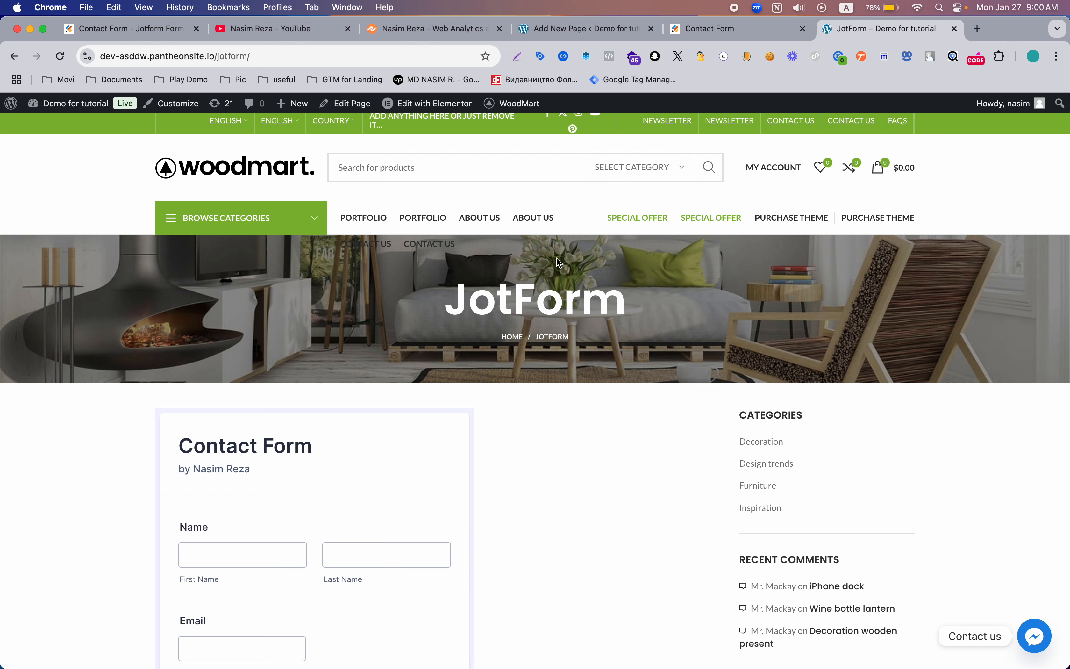
{"action": "scroll", "coordinate": [560, 263], "scroll_direction": "down", "scroll_amount": 3}
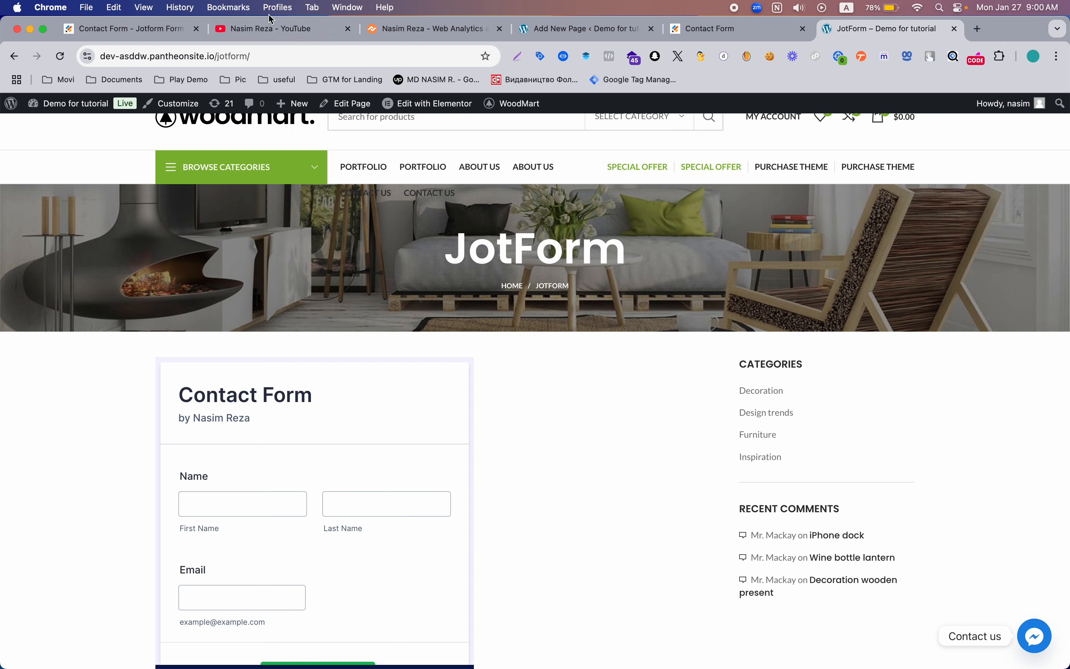
{"action": "left_click", "coordinate": [431, 37]}
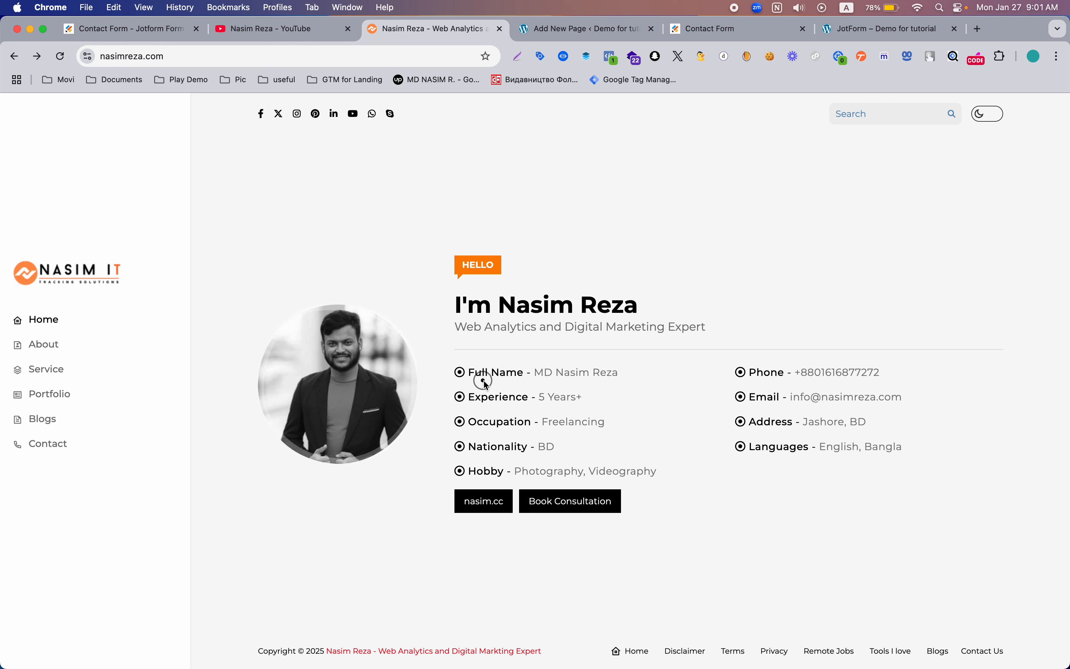
{"action": "scroll", "coordinate": [486, 385], "scroll_direction": "down", "scroll_amount": 1}
{"action": "left_click", "coordinate": [264, 27]}
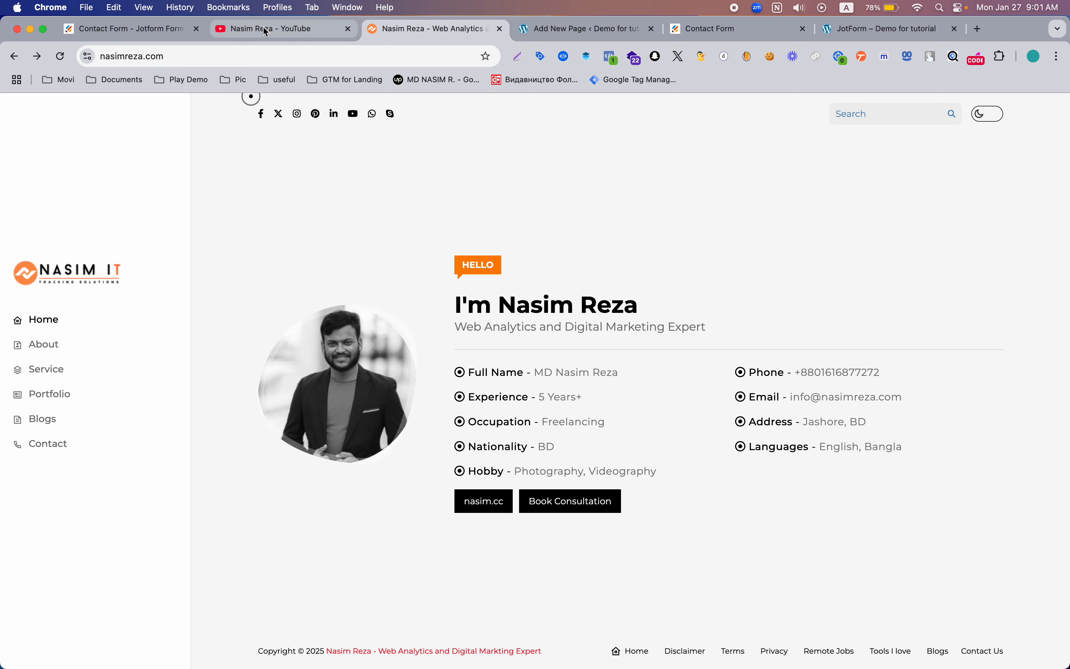